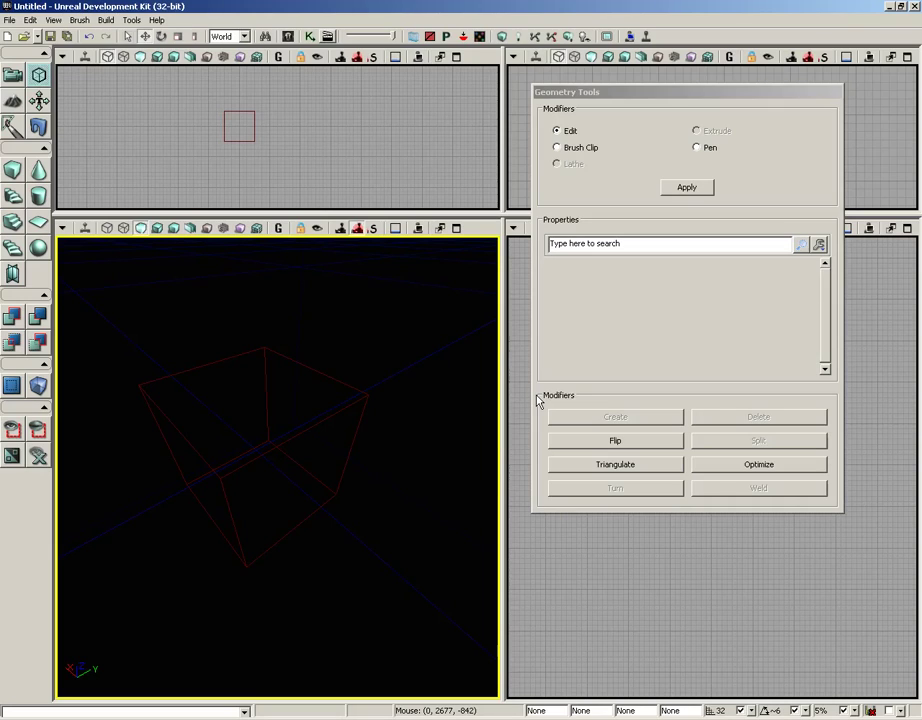
Step: Select the builder brush, its top face, its front face, a bottom edge and a corner vertex in turn, and clear the selection
left_click(315, 371)
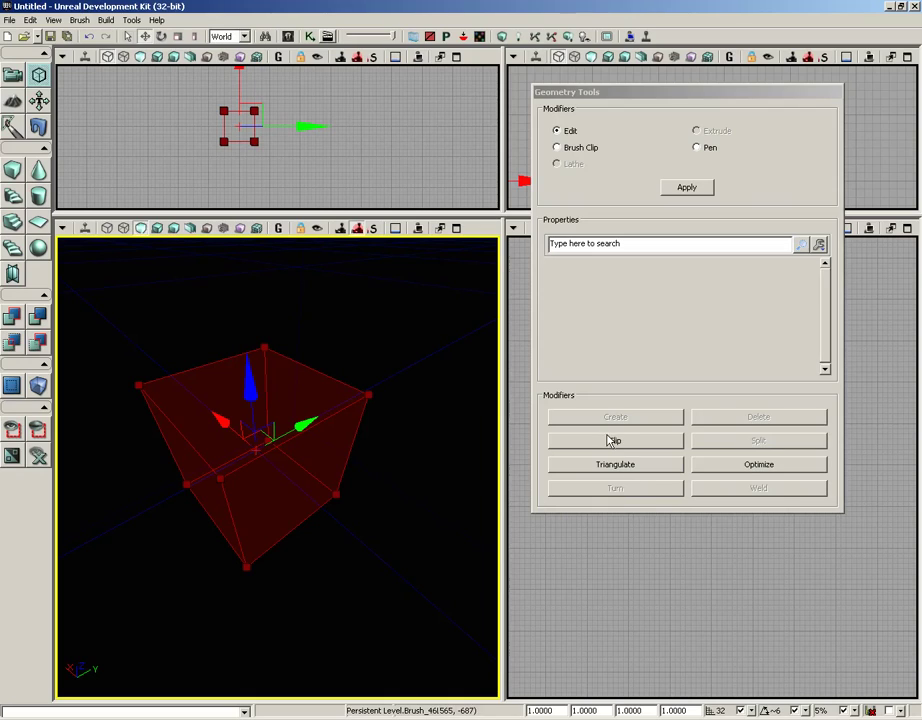
left_click(340, 400)
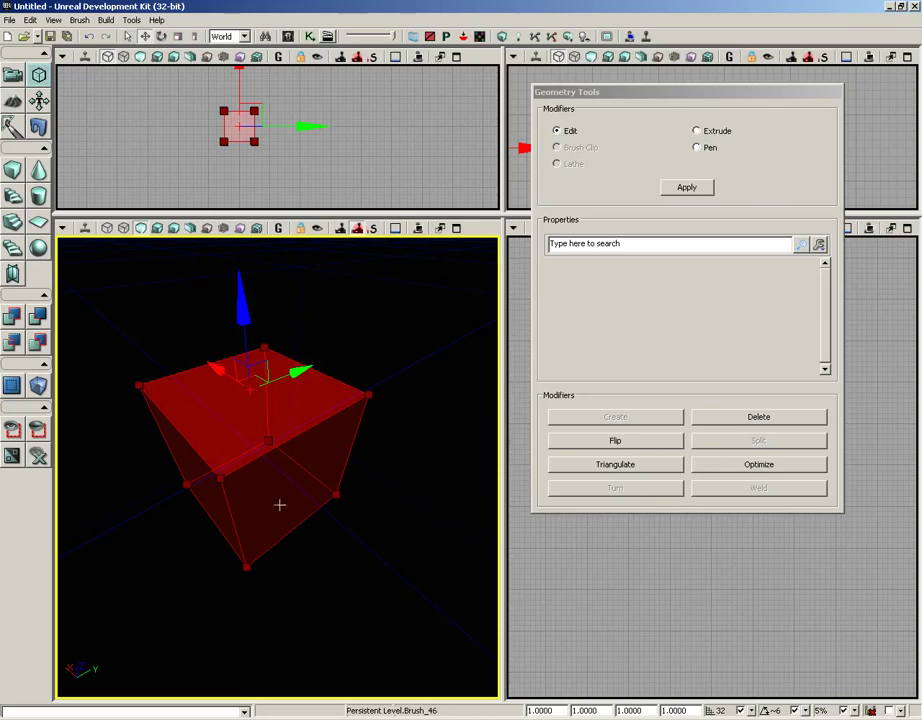
left_click(282, 539)
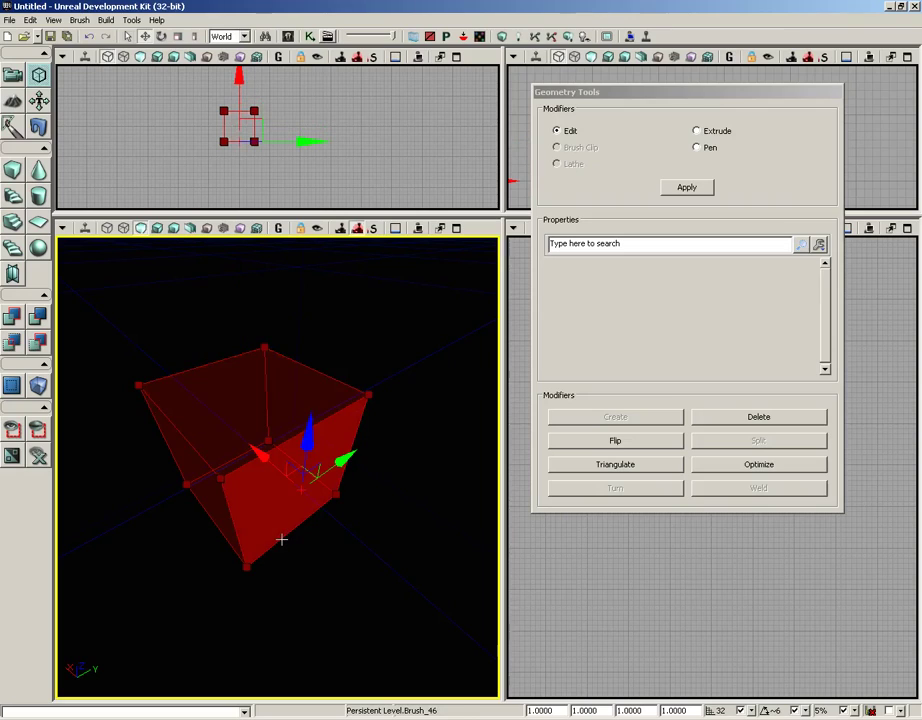
left_click(282, 539)
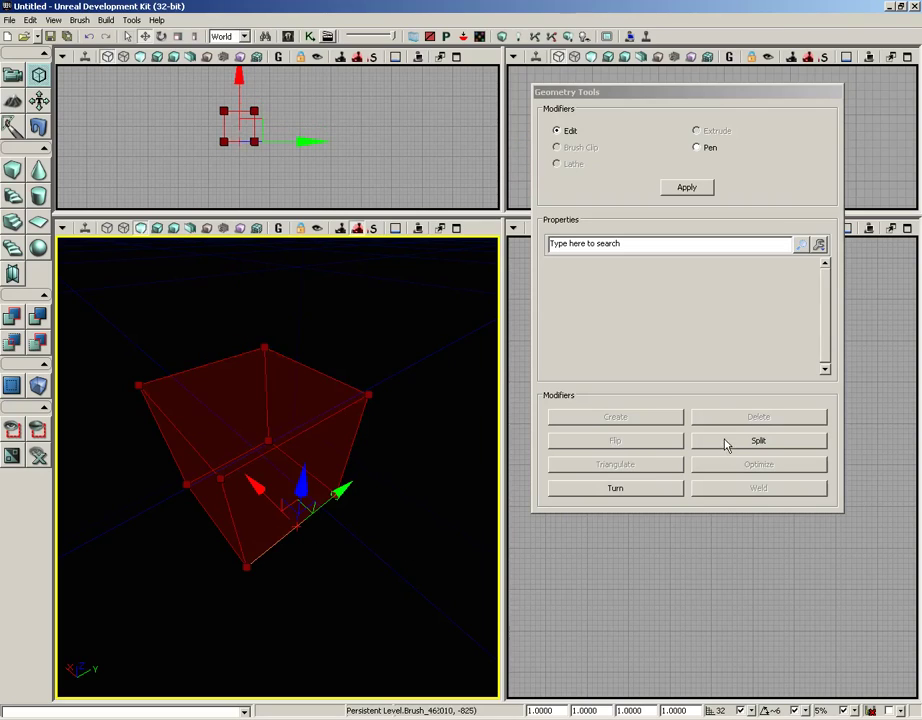
left_click(220, 479)
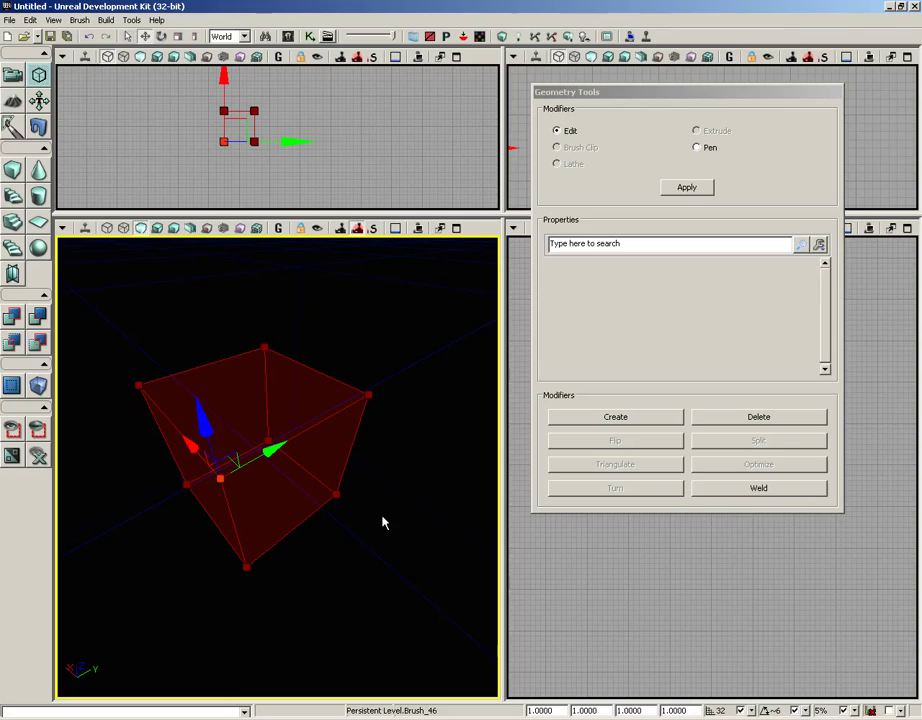
left_click(393, 467)
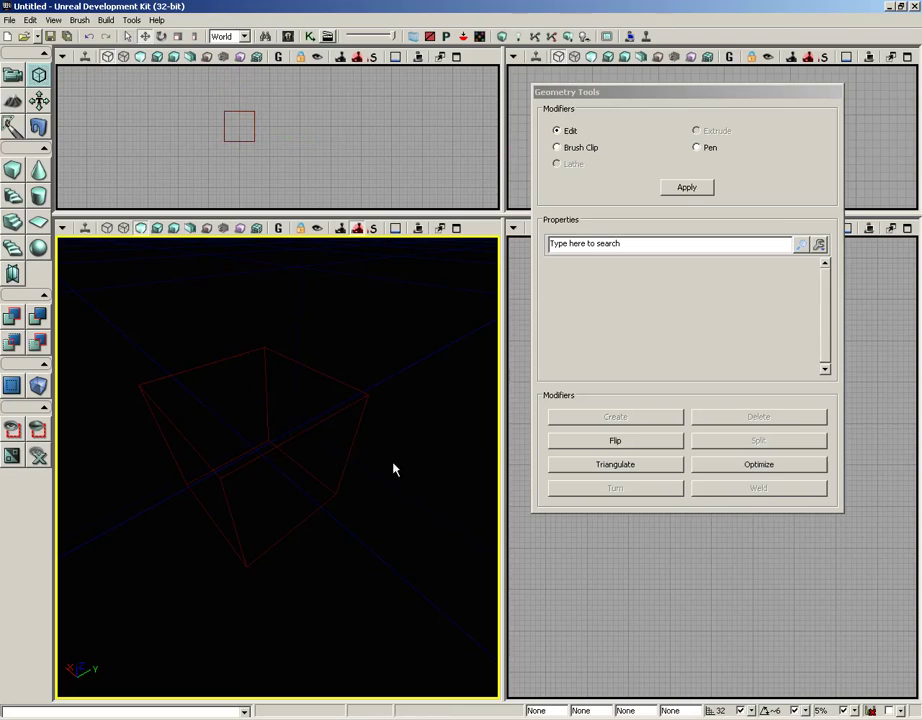
Step: Raise the back-left top corner vertex of the builder brush along the Z axis
left_click(300, 433)
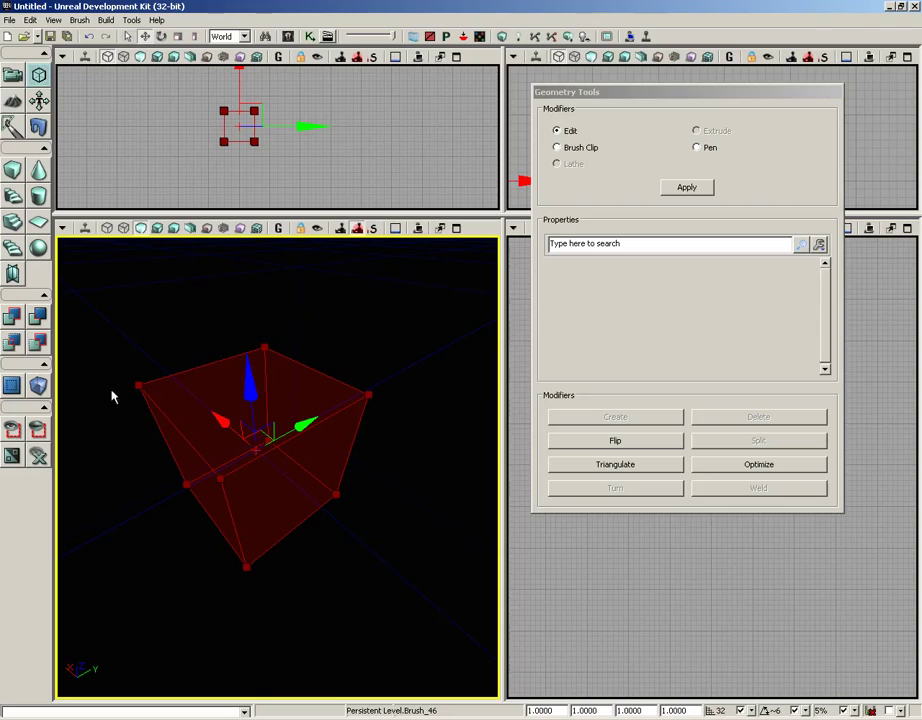
left_click(138, 384)
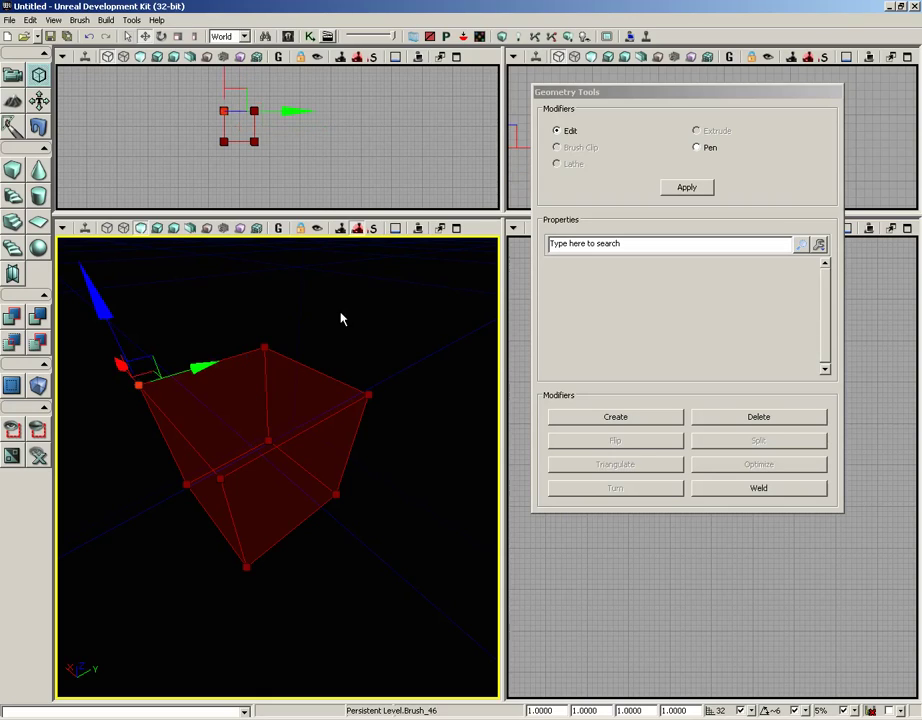
mouse_move(334, 338)
left_mouse_down()
mouse_move(337, 292)
mouse_move(338, 326)
left_mouse_up()
right_click_drag(338, 326, 261, 249)
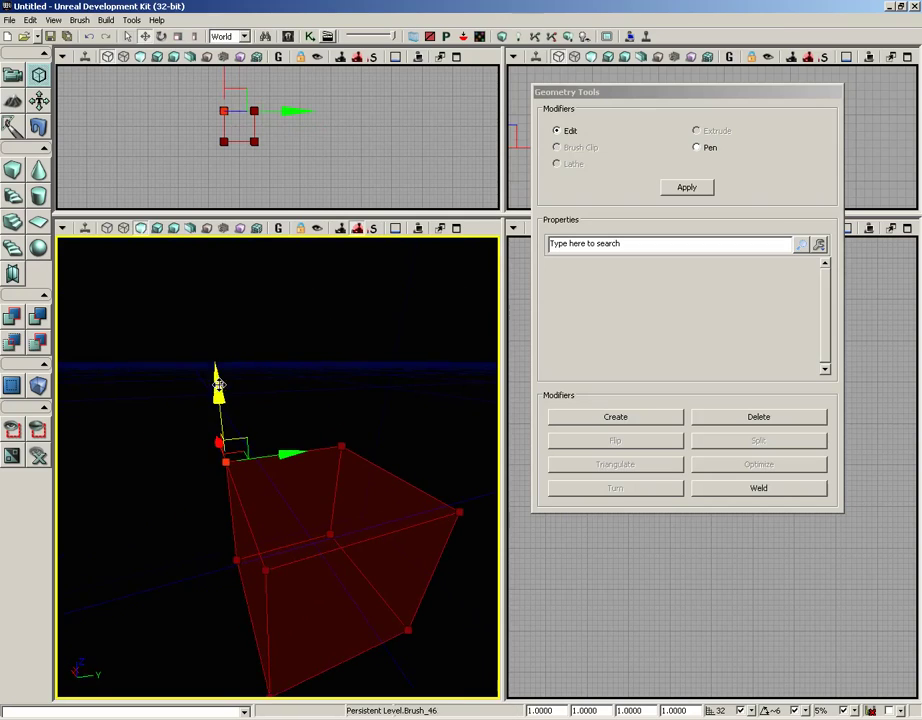
left_click_drag(220, 387, 218, 309)
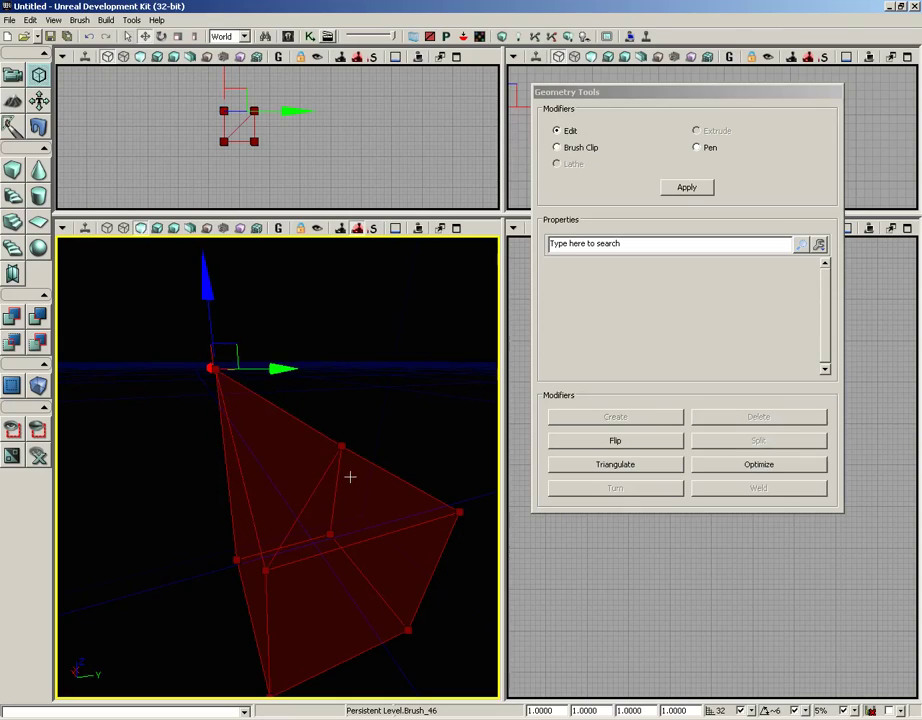
middle_click_drag(403, 412, 398, 415)
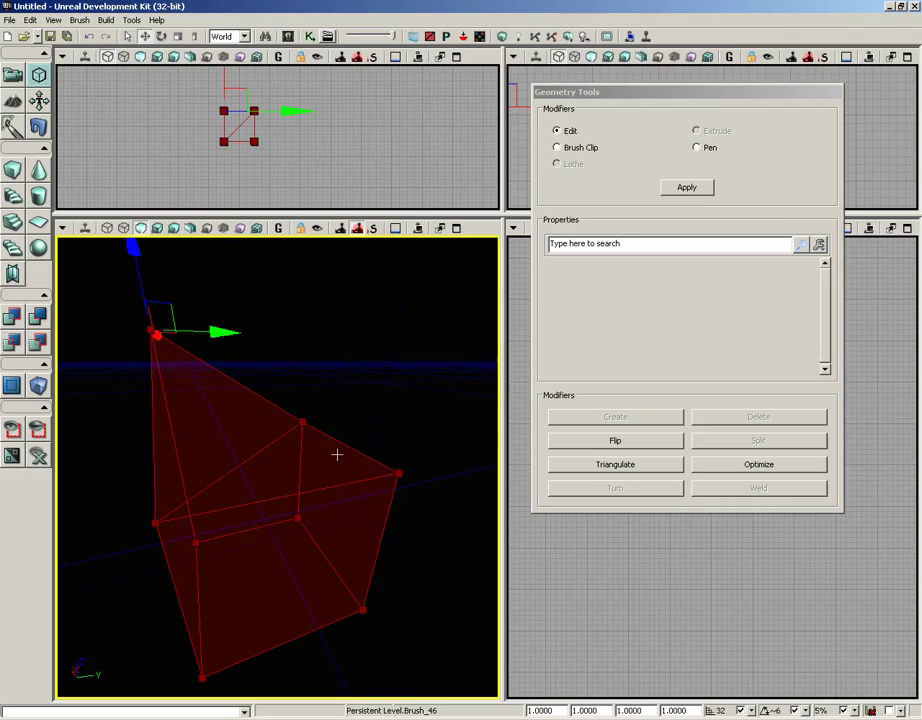
Step: Lower the raised corner vertex back down along Z, level with the builder brush's other top vertices
mouse_move(132, 242)
left_mouse_down()
mouse_move(139, 264)
mouse_move(132, 253)
left_mouse_up()
left_click(113, 325)
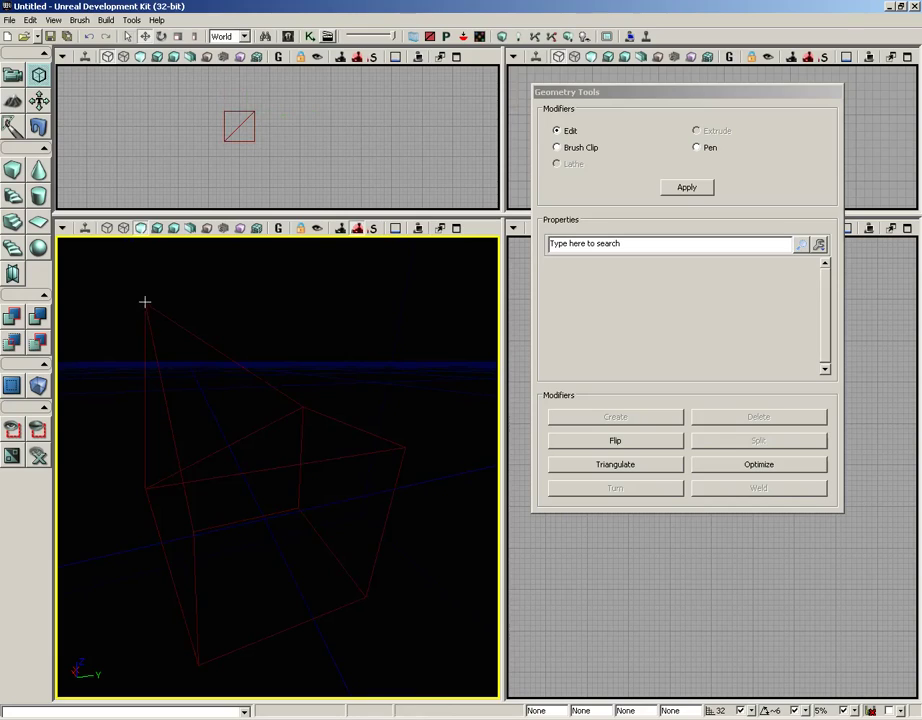
left_click(145, 303)
left_click(145, 303)
left_click_drag(138, 255, 136, 342)
middle_click_drag(260, 267, 246, 311)
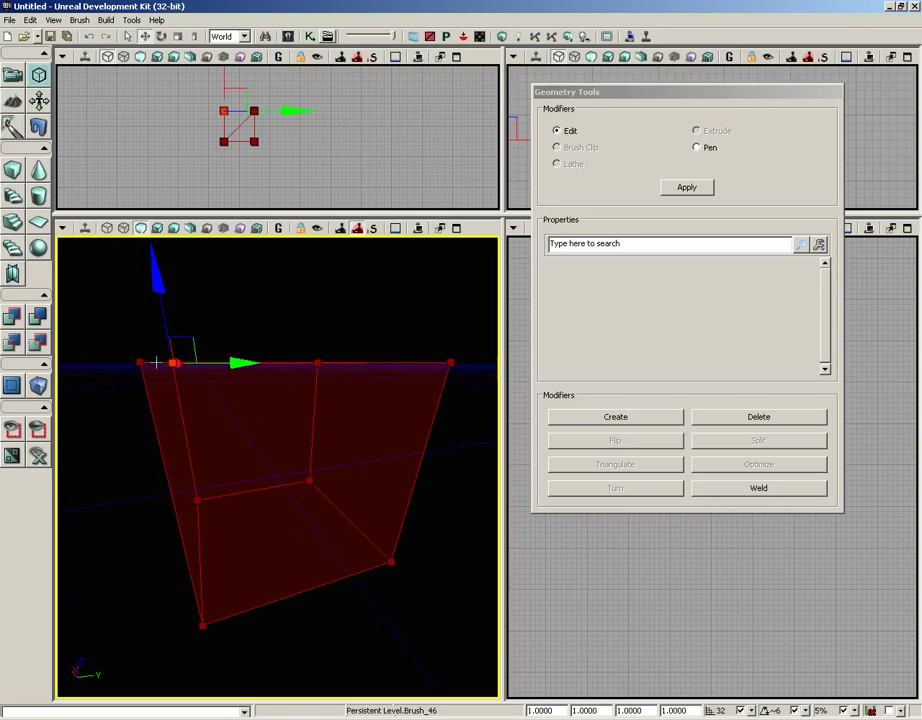
mouse_move(363, 367)
right_mouse_down()
mouse_move(325, 280)
mouse_move(333, 263)
mouse_move(319, 263)
right_mouse_up()
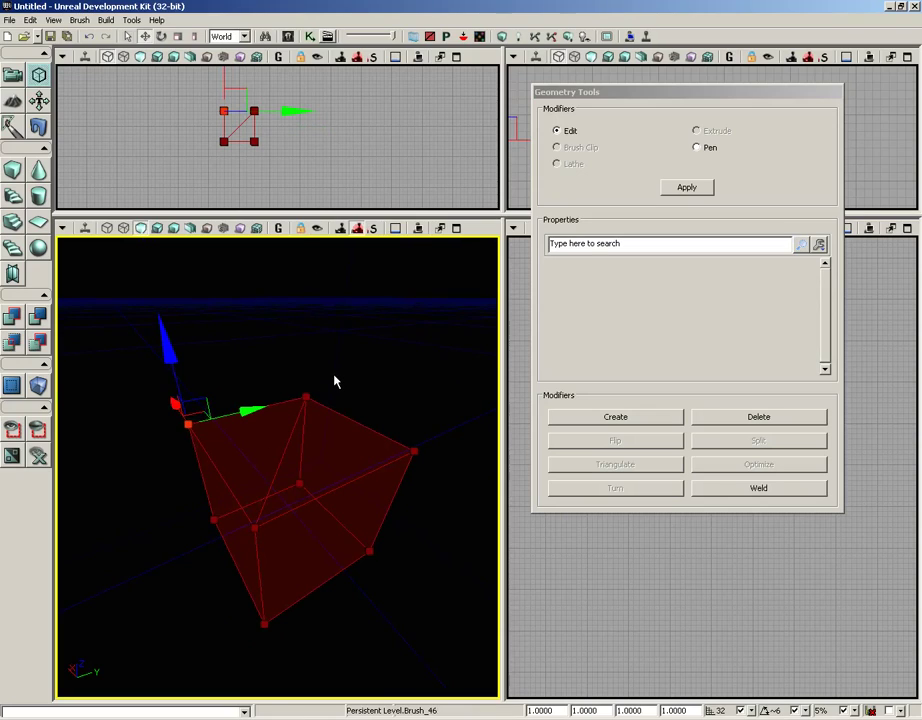
Step: Select the whole builder brush and optimize its geometry to remove the diagonal edge across the top face
left_click(362, 420)
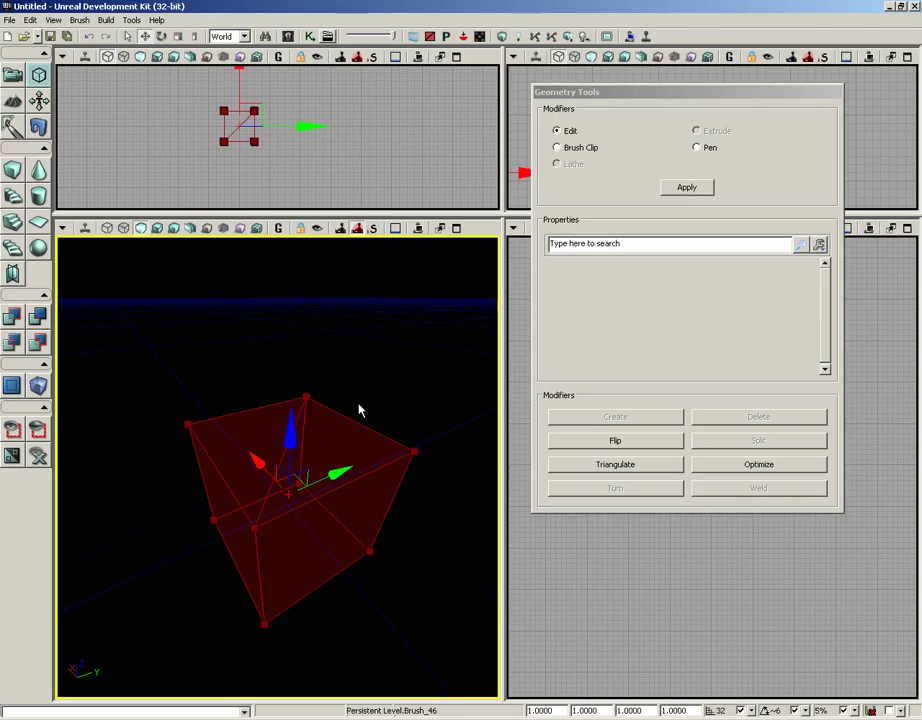
left_click(352, 411)
left_click(347, 412)
left_click(757, 466)
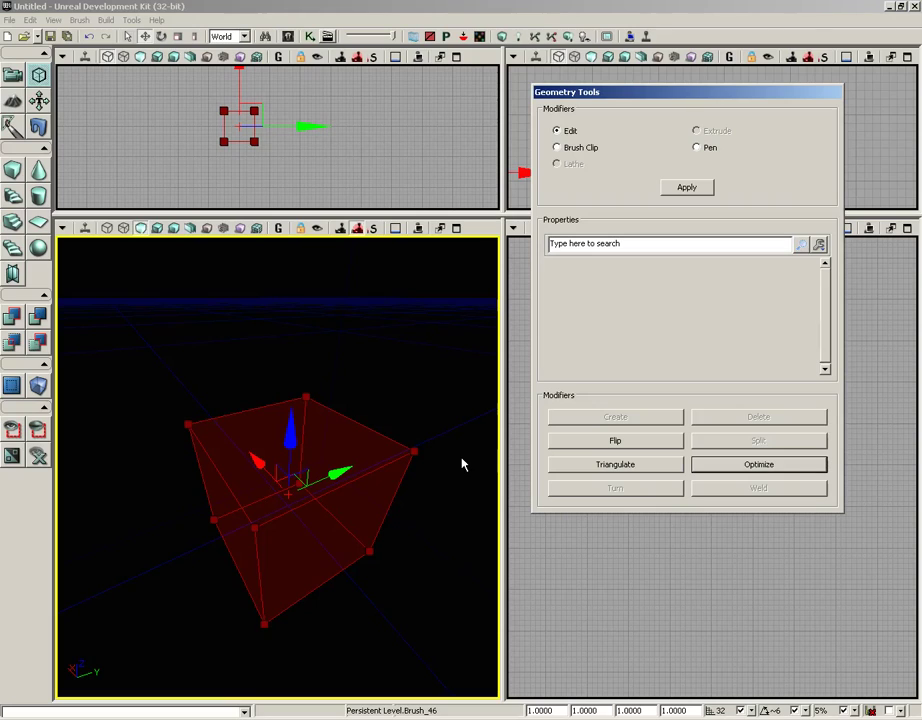
Step: Deselect the builder brush and add a solid CSG cube to the level from its shape
mouse_move(395, 335)
left_mouse_down()
mouse_move(354, 377)
mouse_move(397, 325)
left_mouse_up()
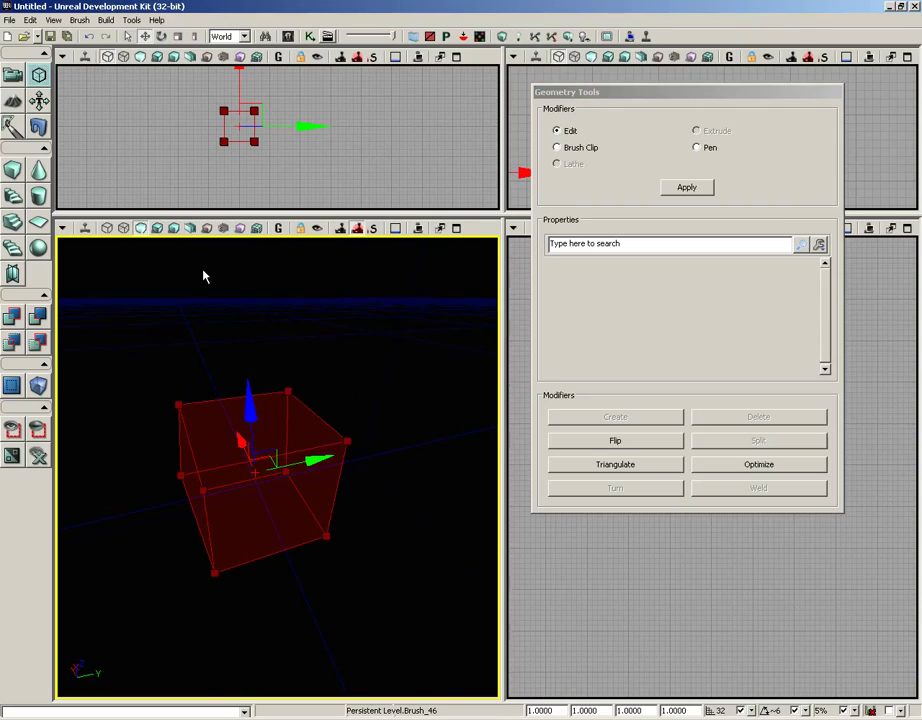
left_click(347, 351)
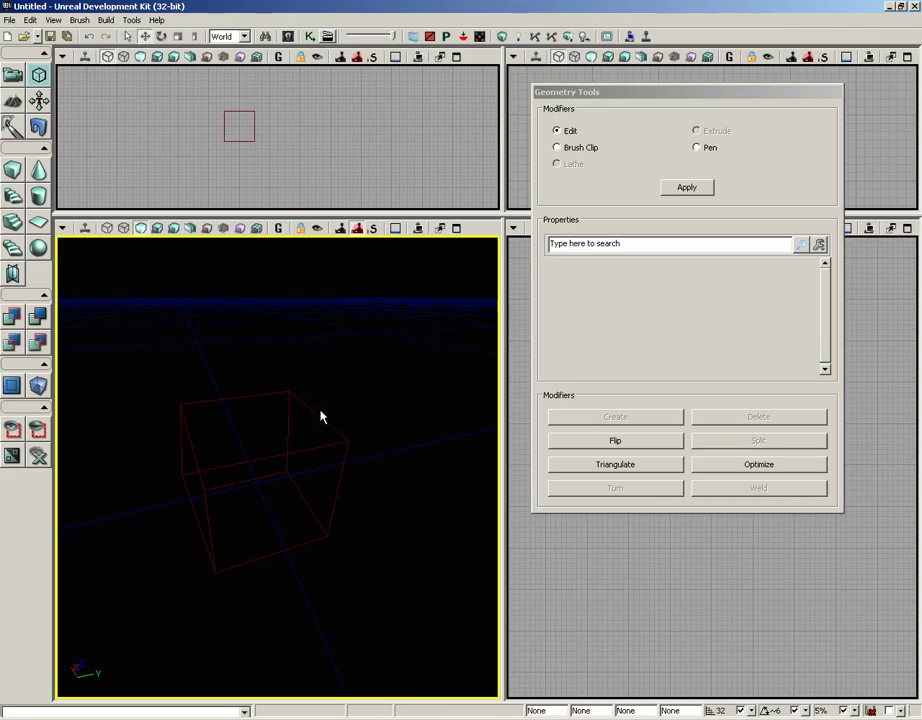
key("ctrl+a")
left_click_drag(352, 362, 341, 396)
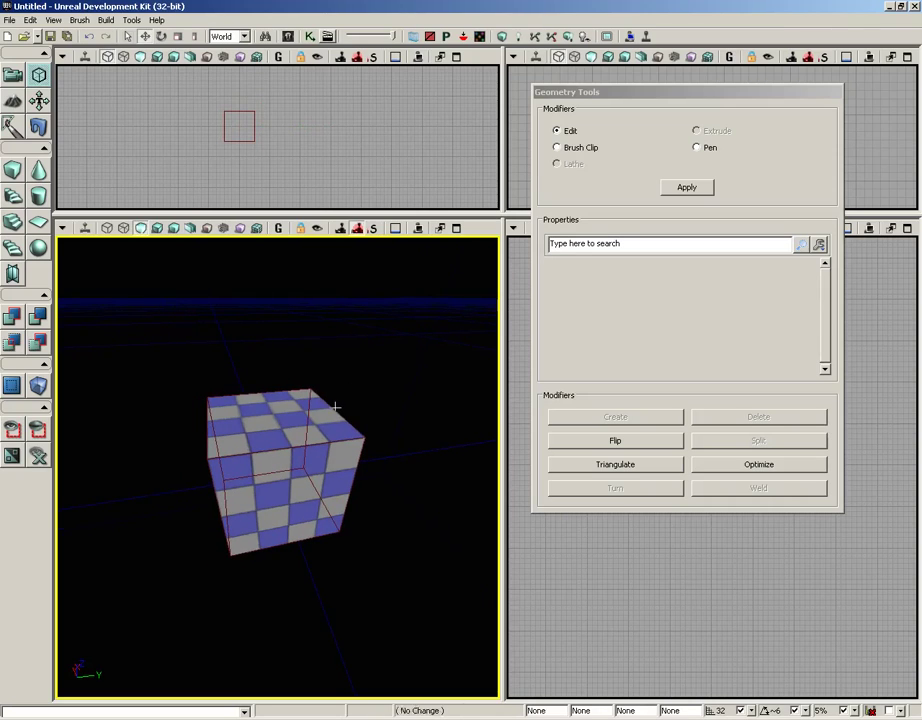
Step: Move the builder brush away from the added cube along the negative Y axis
left_click(336, 406)
left_click_drag(337, 455, 20, 455)
left_click_drag(371, 410, 366, 335)
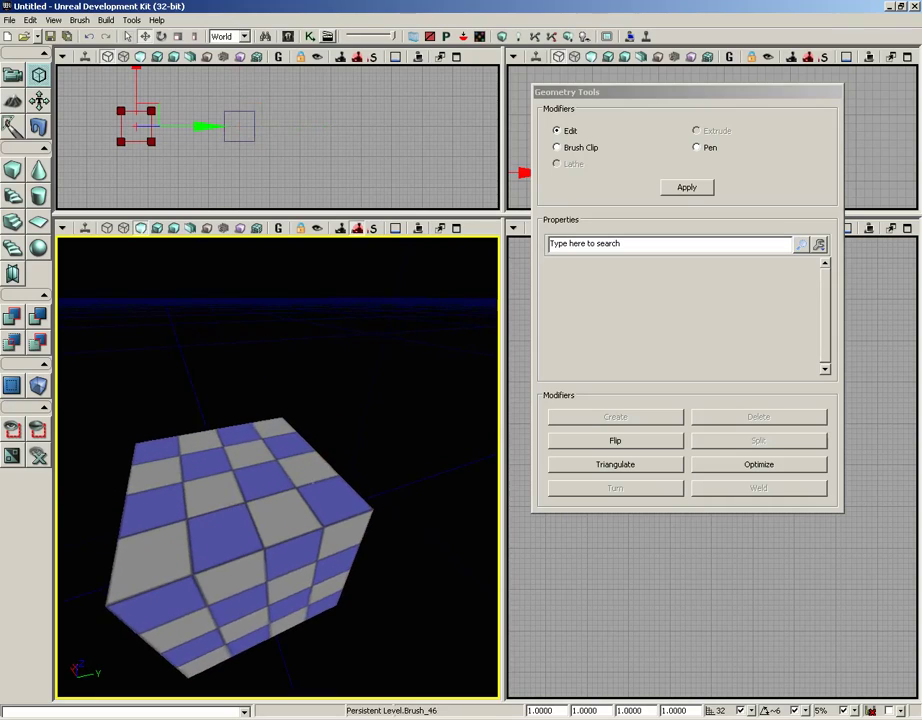
left_click_drag(313, 482, 304, 487)
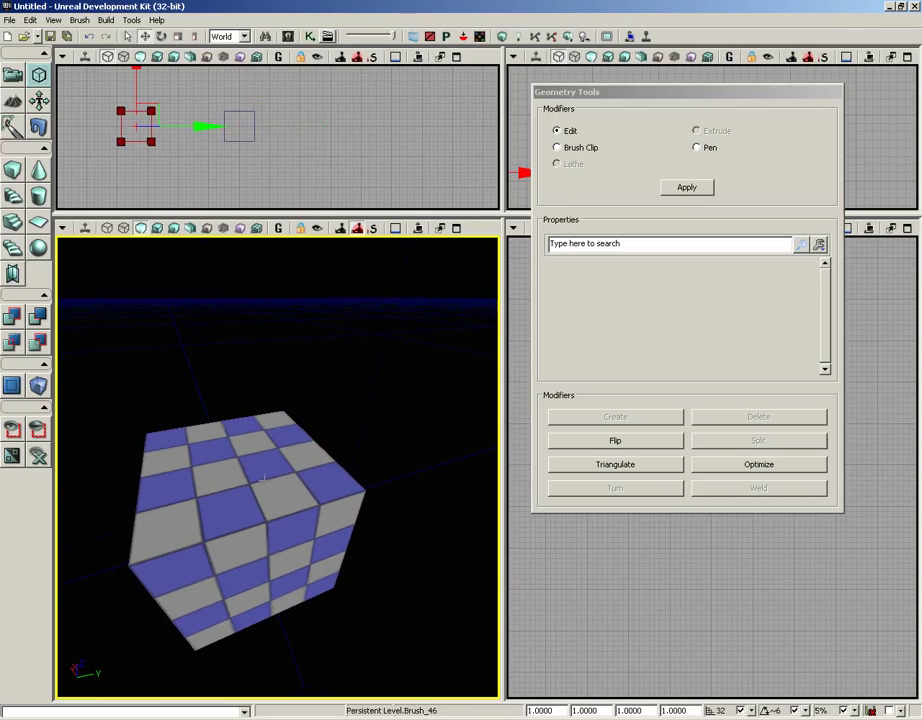
Step: Flip the top face of the added cube, rebuild the level geometry and dismiss the map check report
left_click(258, 486)
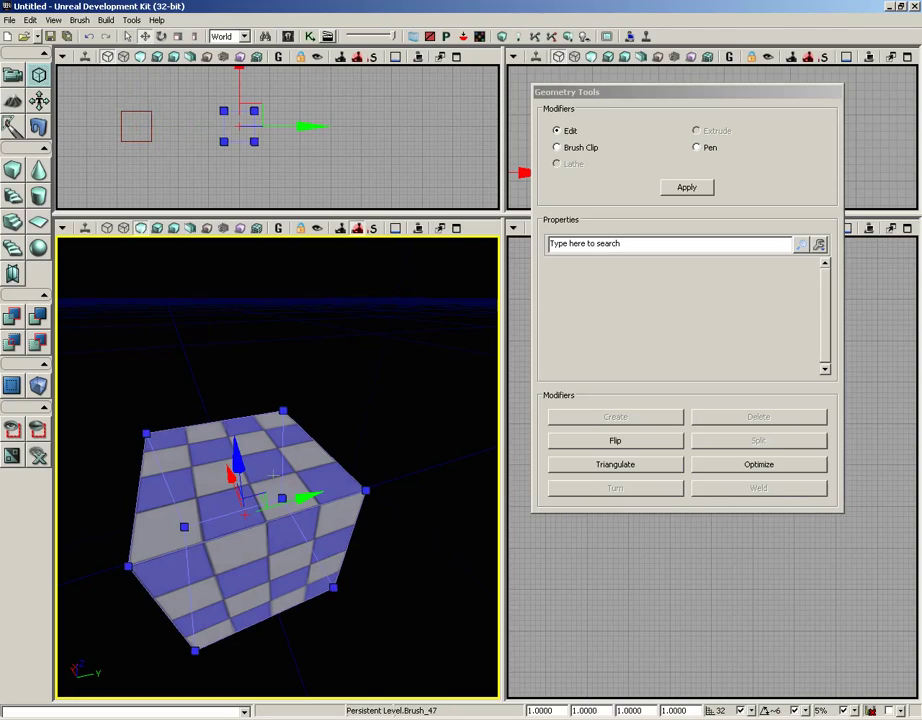
left_click_drag(355, 406, 323, 409)
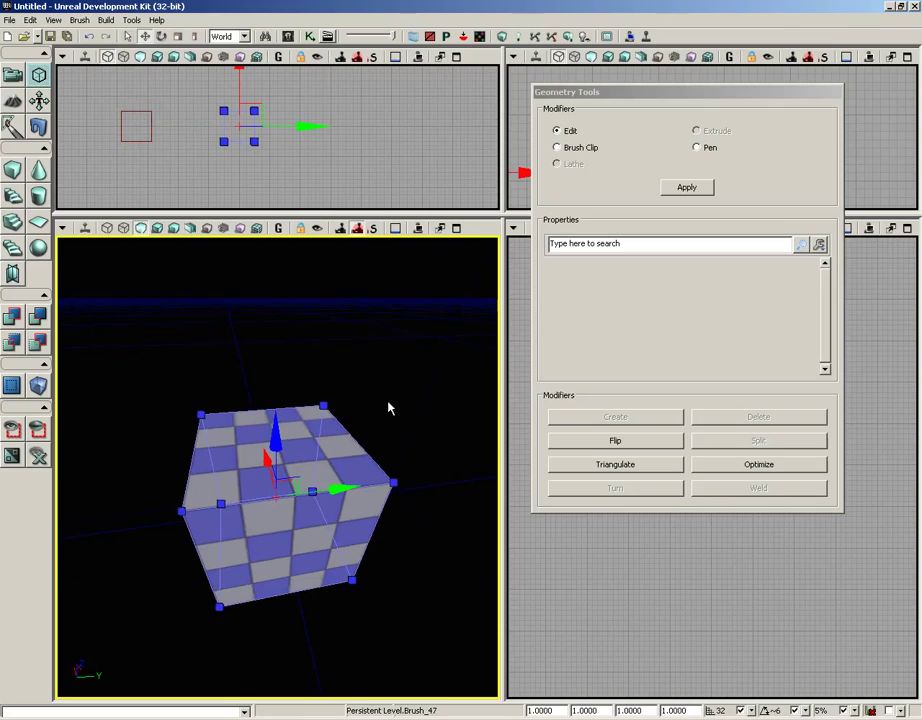
left_click(323, 434)
left_click_drag(377, 408, 413, 318)
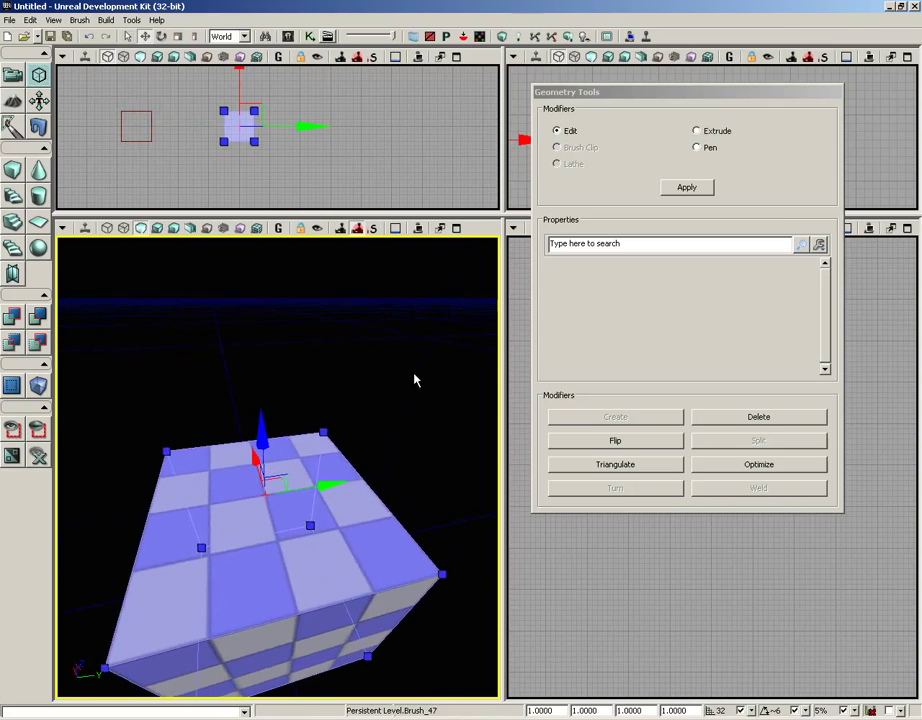
right_click_drag(414, 373, 416, 400)
left_click(590, 442)
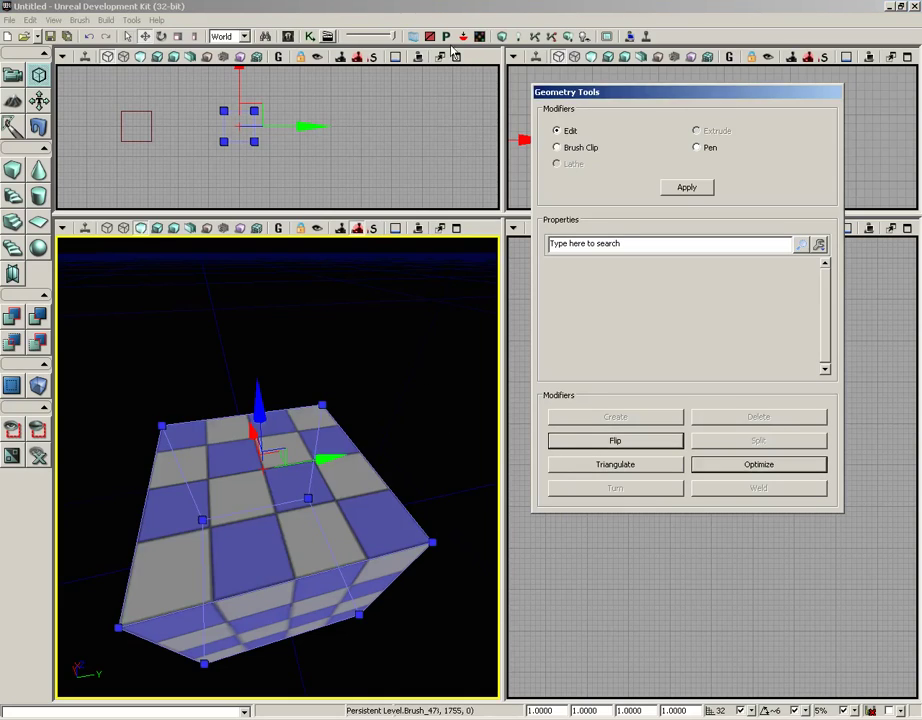
left_click(504, 37)
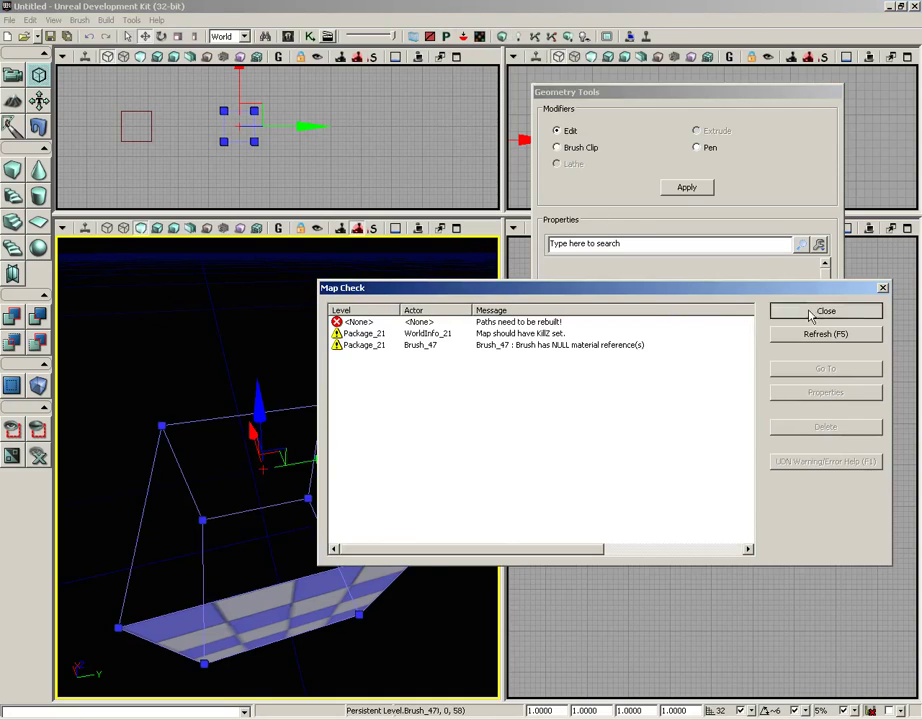
left_click(811, 316)
Step: From inside the cube, flip its top face back to facing outward and rebuild the level geometry
mouse_move(450, 400)
left_mouse_down()
mouse_move(395, 436)
mouse_move(374, 544)
mouse_move(398, 392)
left_mouse_up()
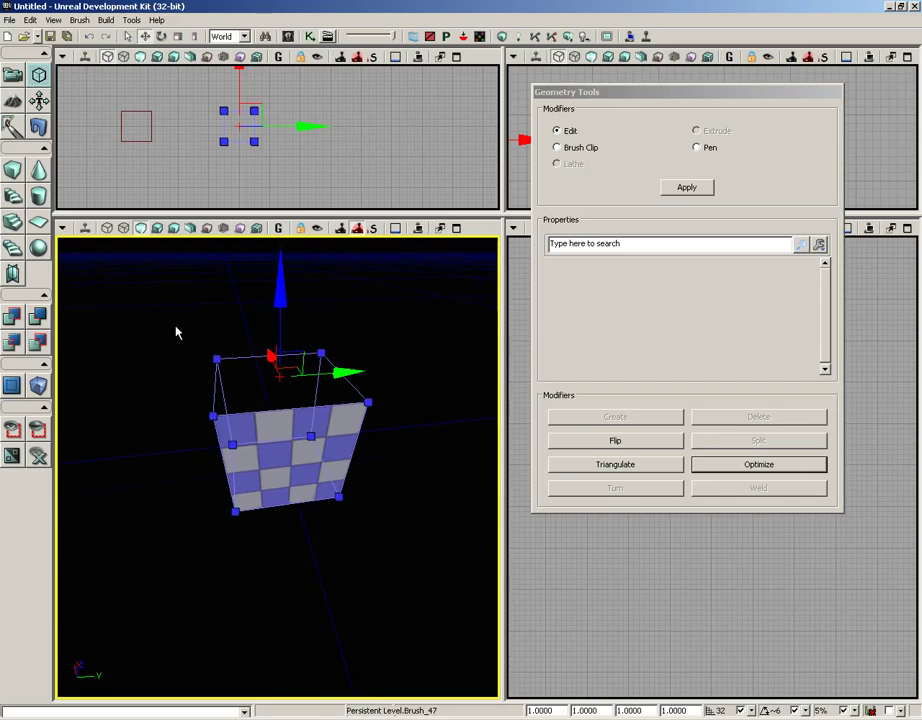
mouse_move(176, 332)
left_mouse_down()
mouse_move(319, 303)
mouse_move(412, 241)
mouse_move(463, 278)
mouse_move(465, 325)
mouse_move(430, 387)
mouse_move(374, 338)
mouse_move(278, 333)
mouse_move(204, 309)
mouse_move(181, 319)
left_mouse_up()
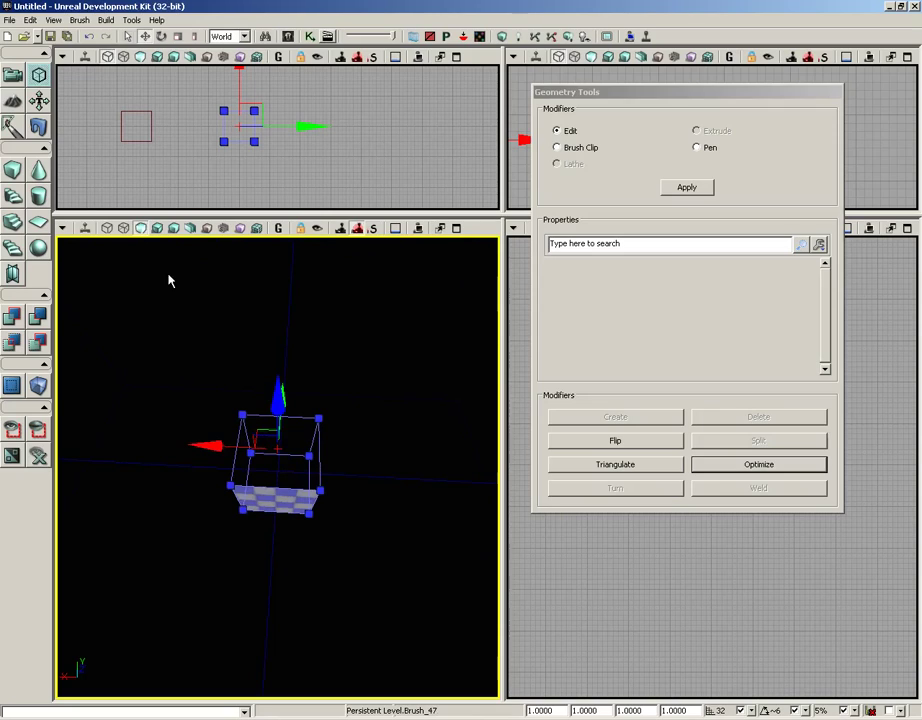
mouse_move(336, 410)
left_mouse_down()
mouse_move(341, 279)
mouse_move(337, 433)
mouse_move(327, 350)
left_mouse_up()
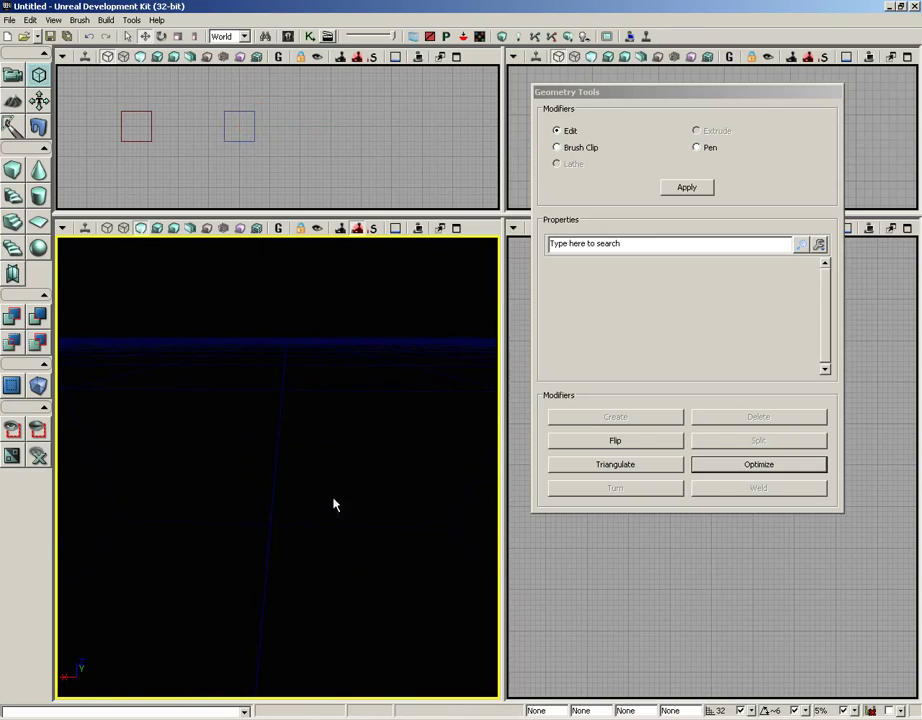
mouse_move(341, 417)
left_mouse_down()
mouse_move(337, 545)
mouse_move(337, 323)
mouse_move(337, 356)
left_mouse_up()
mouse_move(333, 442)
left_mouse_down()
mouse_move(329, 469)
mouse_move(329, 346)
mouse_move(308, 554)
mouse_move(307, 509)
left_mouse_up()
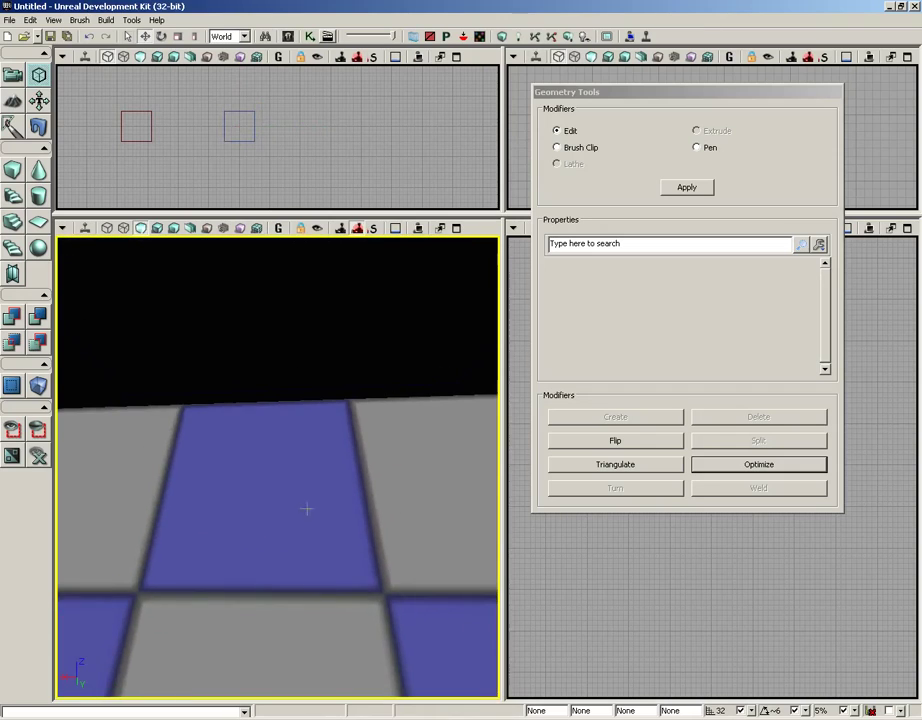
left_click(254, 134)
mouse_move(316, 288)
right_mouse_down()
mouse_move(307, 422)
mouse_move(301, 338)
mouse_move(288, 356)
mouse_move(289, 438)
mouse_move(317, 243)
right_mouse_up()
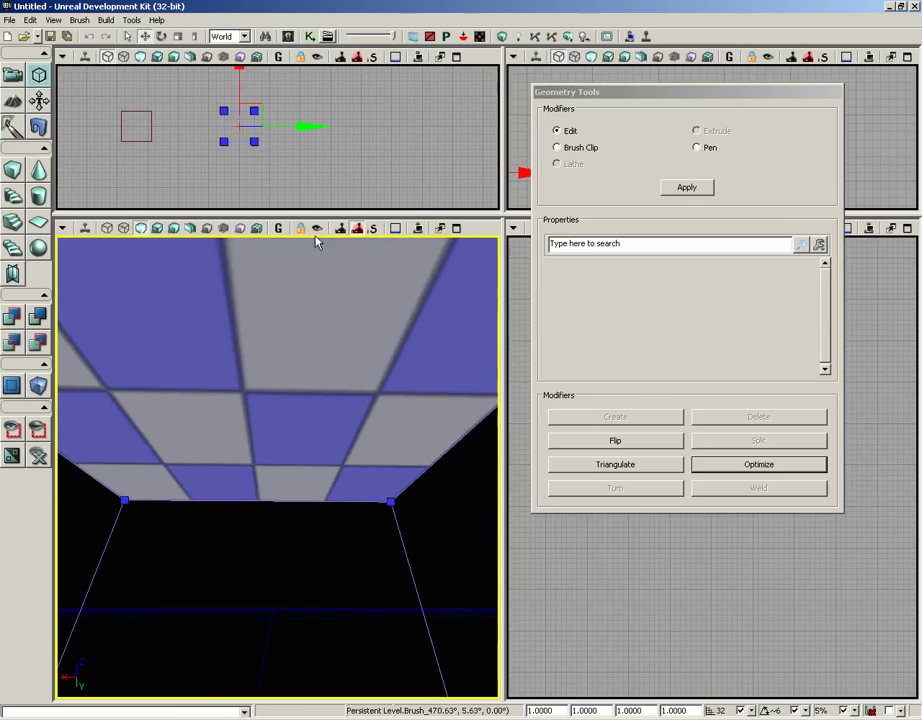
left_click(297, 308)
left_click(630, 442)
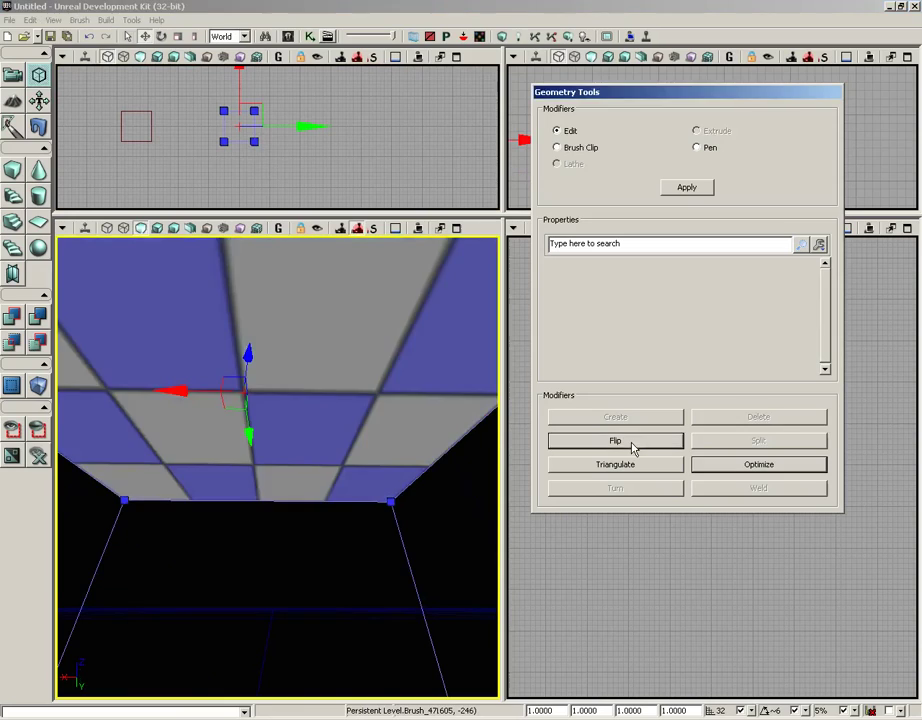
mouse_move(361, 553)
right_mouse_down()
mouse_move(348, 430)
mouse_move(318, 590)
right_mouse_up()
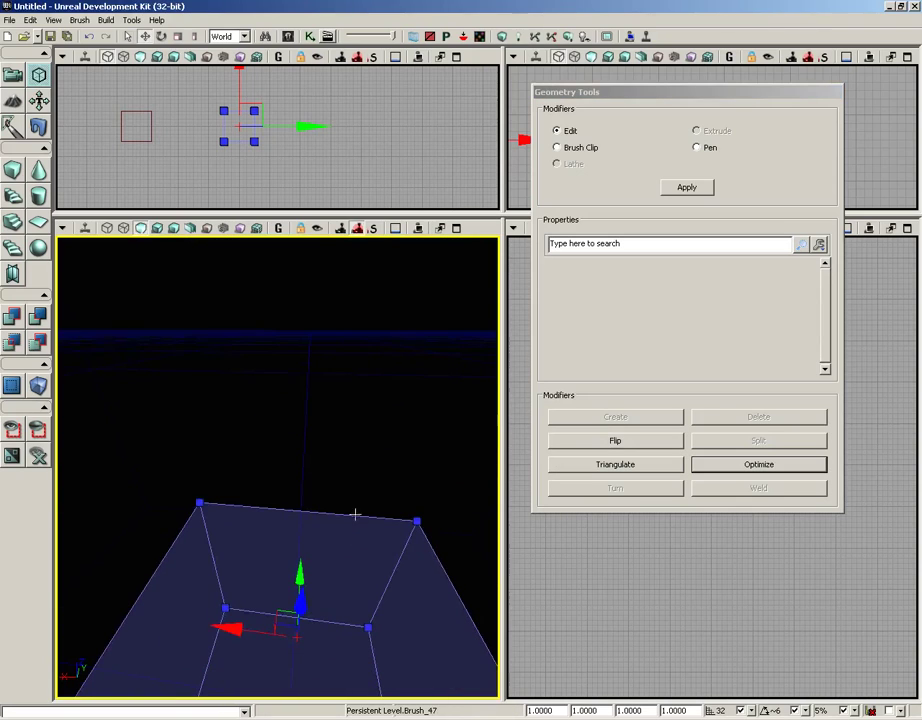
left_click_drag(330, 405, 327, 477)
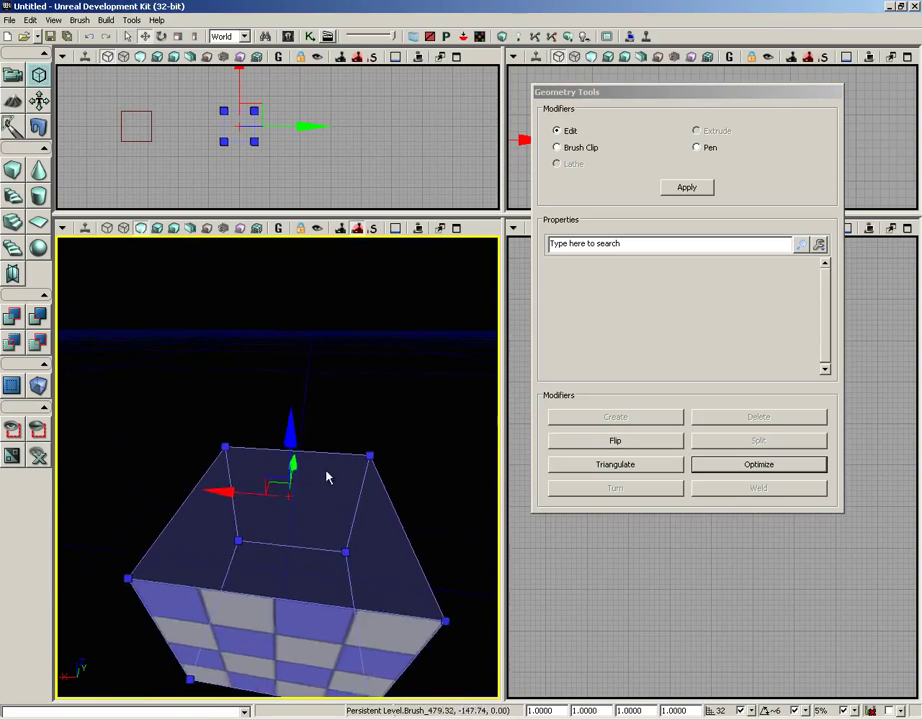
left_click(503, 37)
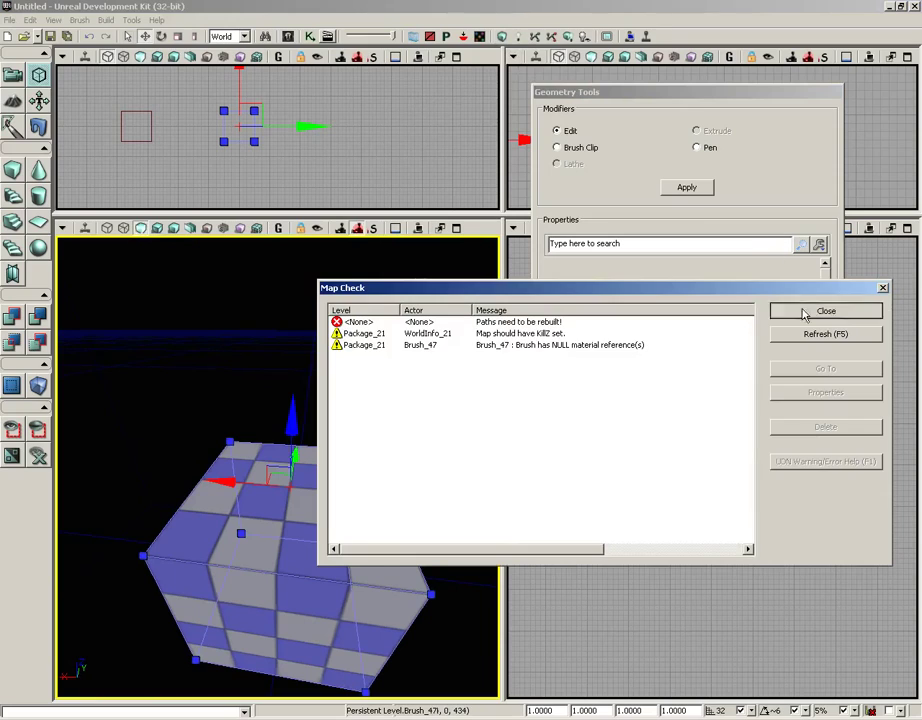
Step: Reselect the whole cube with no single face picked, flip all its faces, rebuild the level geometry and dismiss the map check report
left_click(790, 311)
left_click(381, 476)
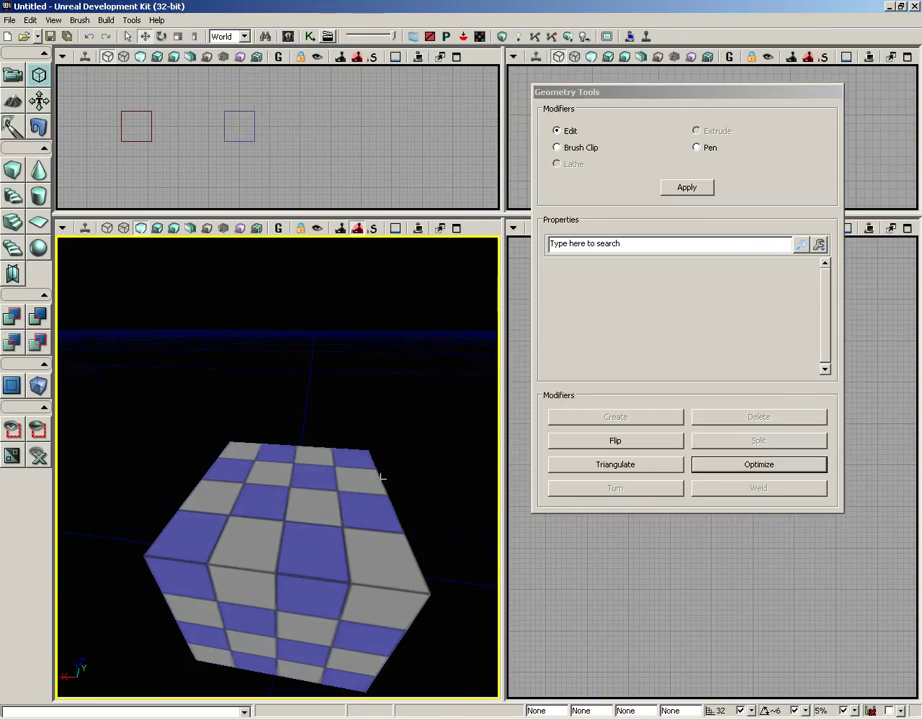
left_click(381, 476)
left_click(632, 442)
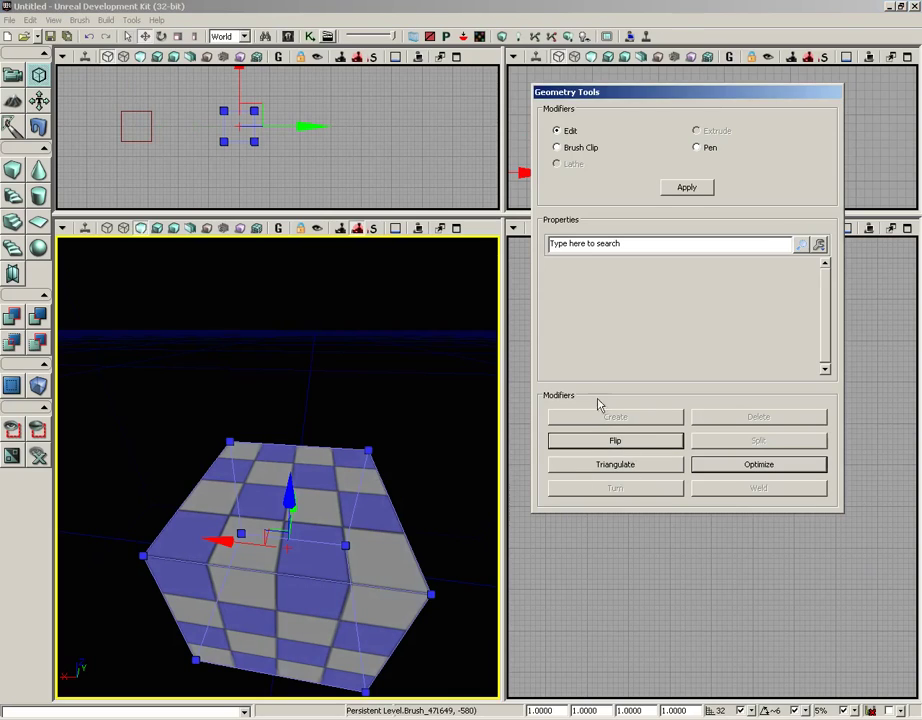
left_click(503, 38)
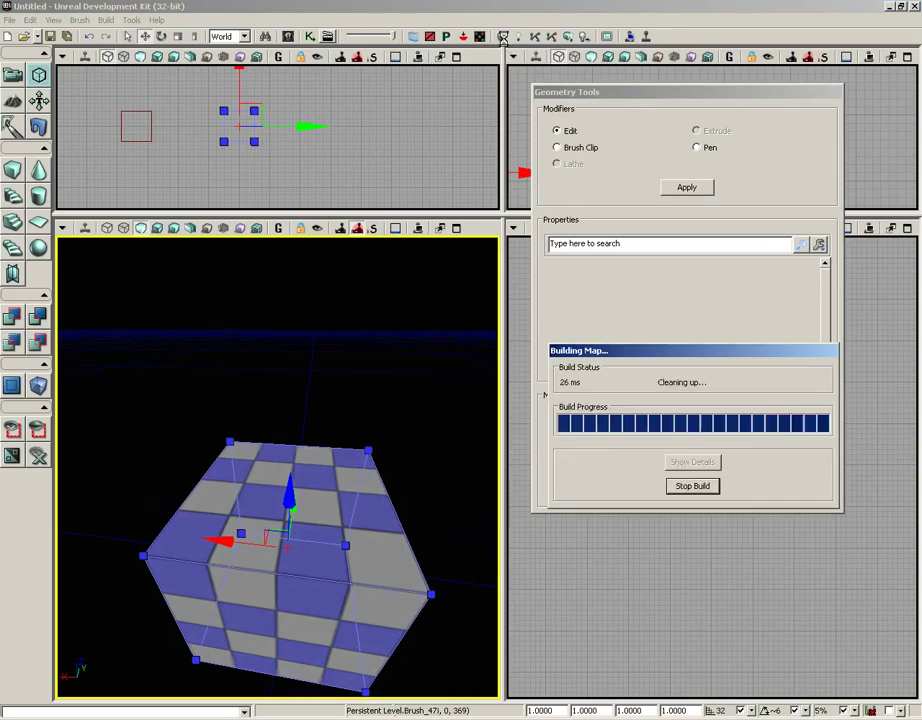
left_click(808, 312)
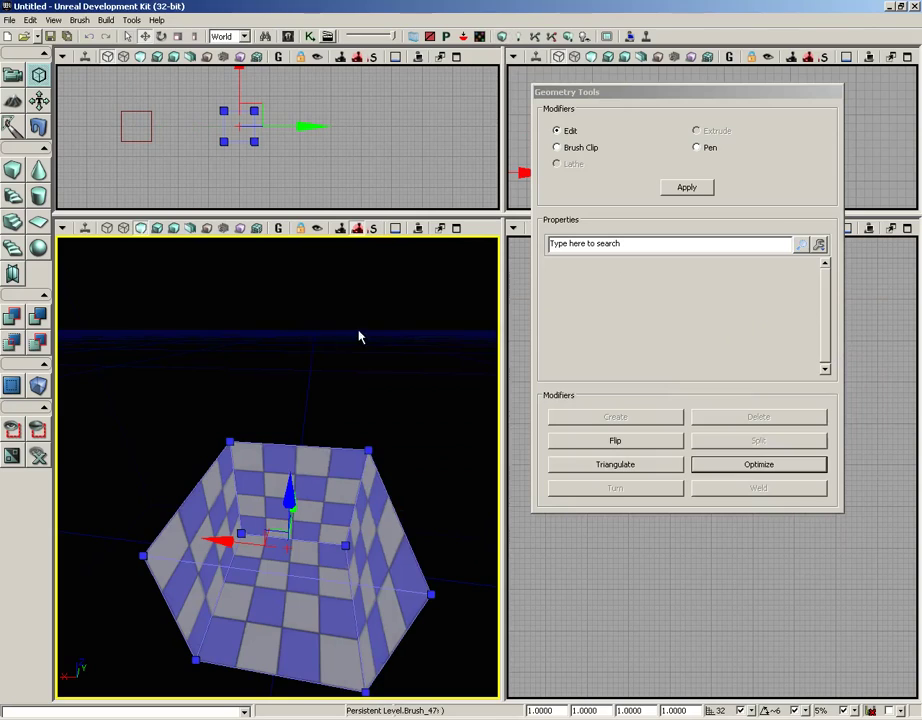
Step: Flip all the cube's faces back to facing outward, rebuild the level geometry and dismiss the map check report
middle_click_drag(358, 330, 345, 460)
right_click_drag(345, 460, 345, 402)
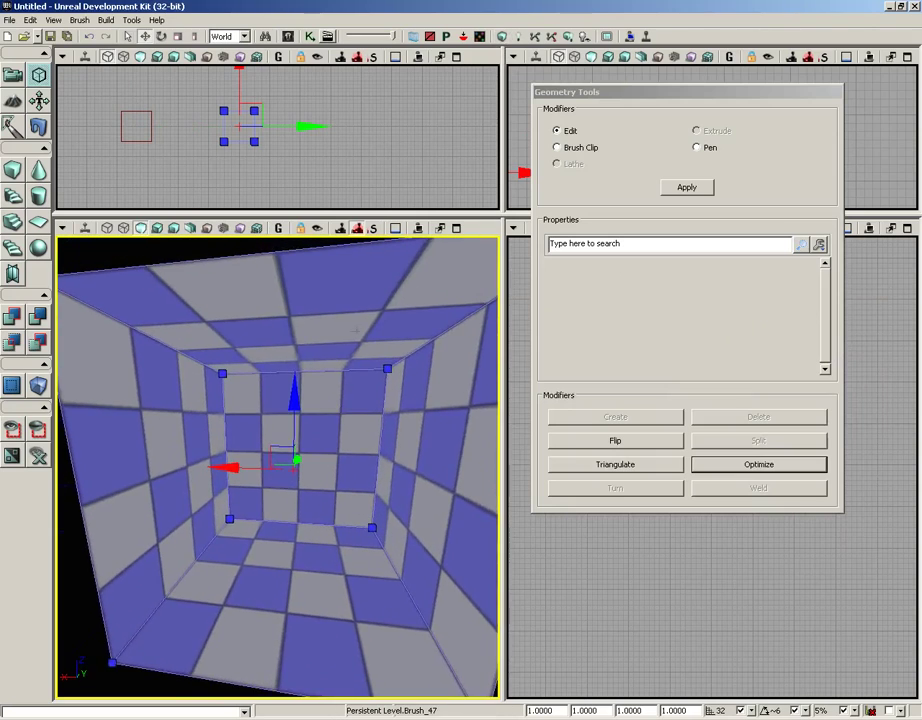
left_click_drag(345, 402, 347, 468)
middle_click_drag(347, 468, 306, 394)
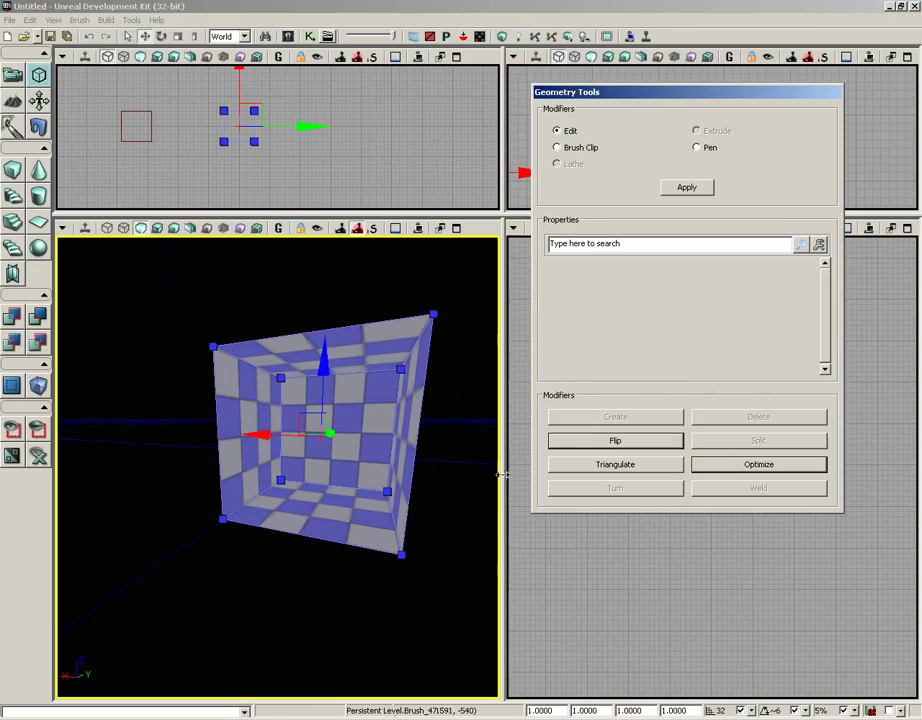
left_click(502, 37)
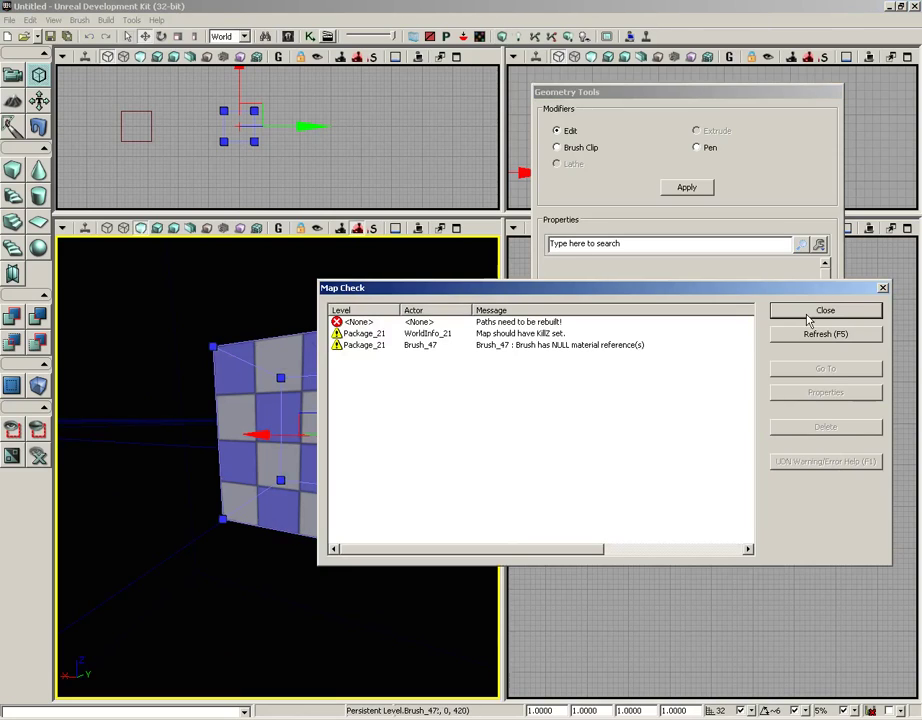
left_click(808, 314)
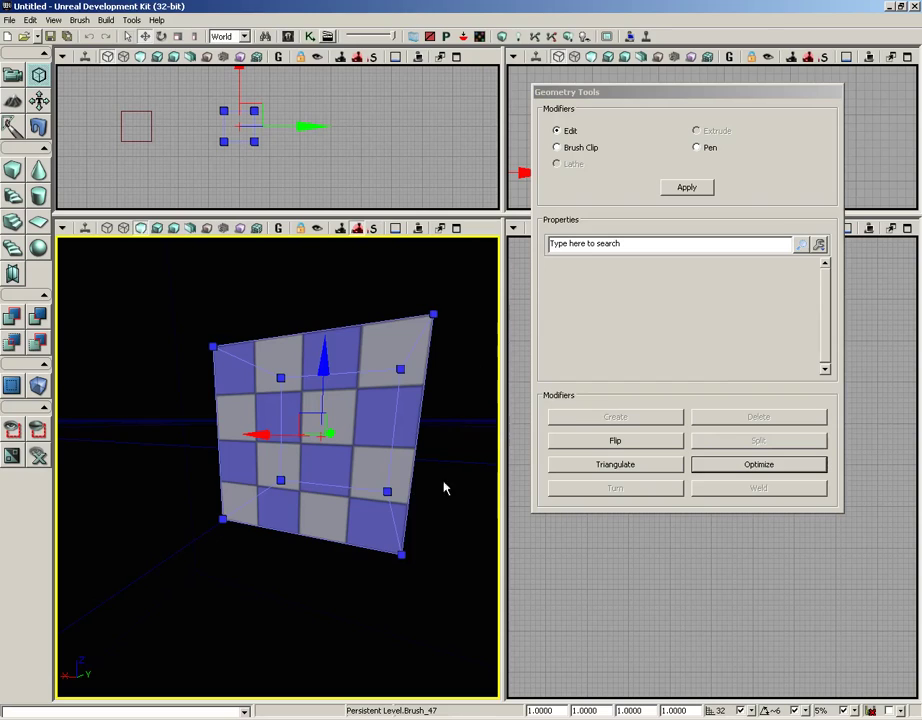
Step: Show the perspective view as brush wireframe and triangulate all faces of the cube
scroll(450, 460, "up", 3)
mouse_move(461, 432)
right_mouse_down()
mouse_move(461, 343)
mouse_move(430, 392)
mouse_move(455, 378)
right_mouse_up()
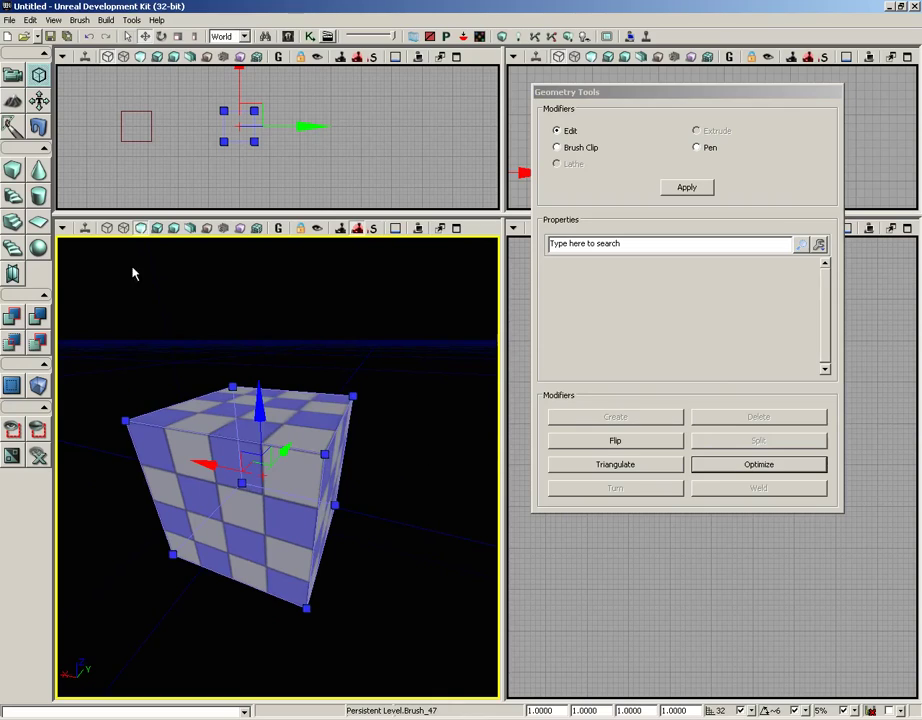
left_click(108, 229)
right_click_drag(366, 319, 338, 318)
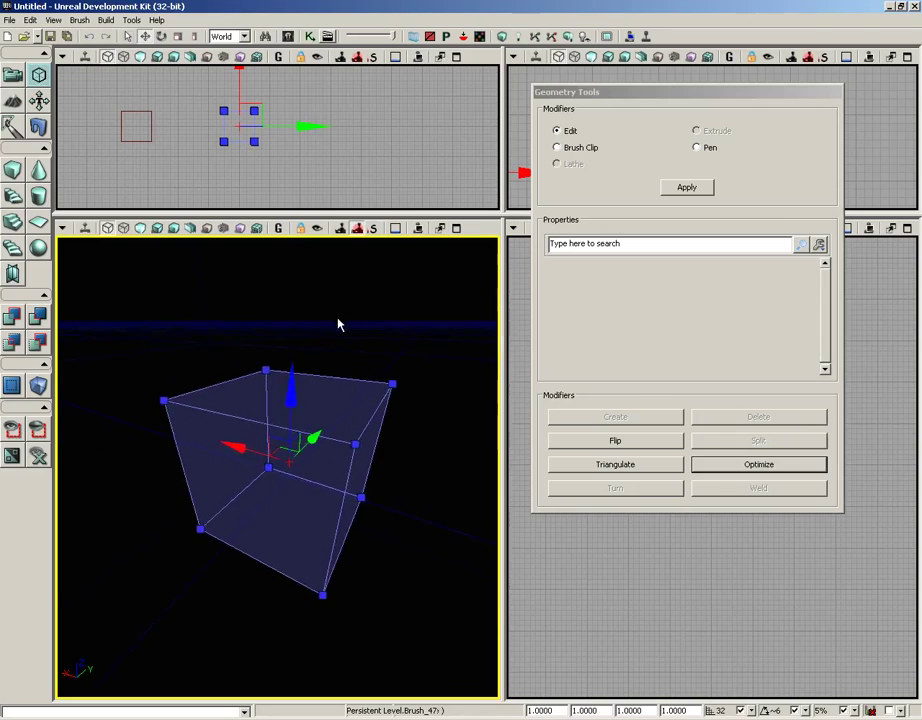
mouse_move(338, 318)
left_mouse_down()
mouse_move(329, 281)
mouse_move(366, 318)
left_mouse_up()
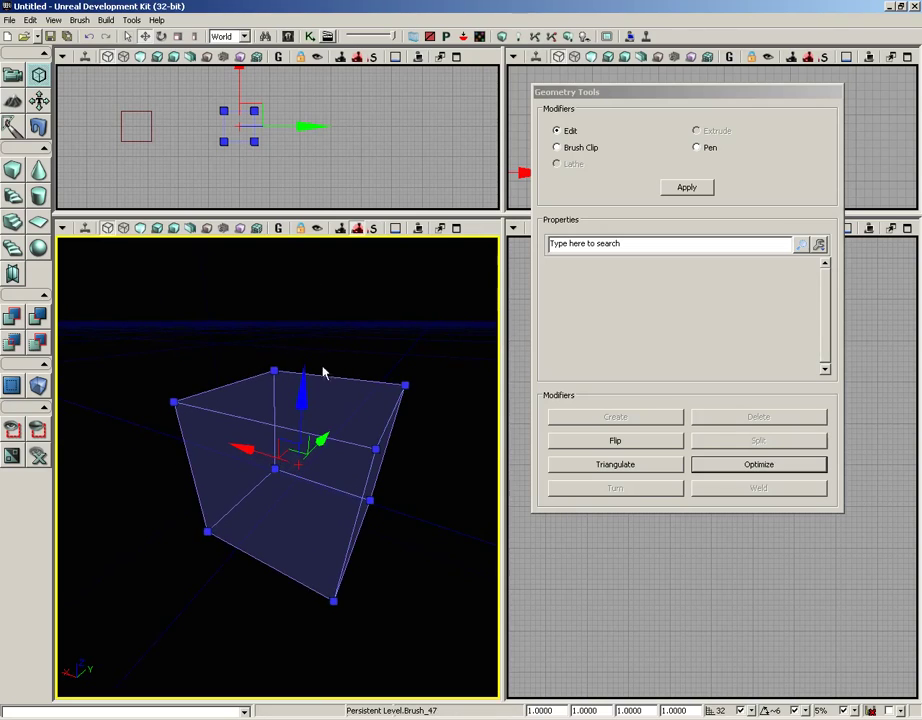
left_click(589, 468)
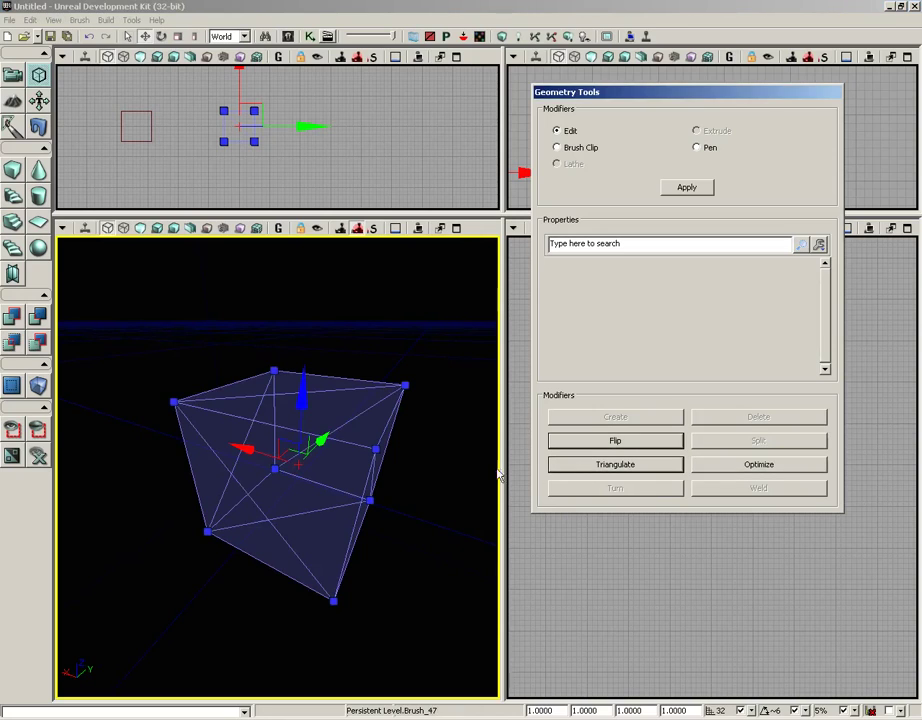
Step: Examine the triangulated cube and optimize its geometry to merge the triangles into quad faces
left_click_drag(433, 445, 430, 468)
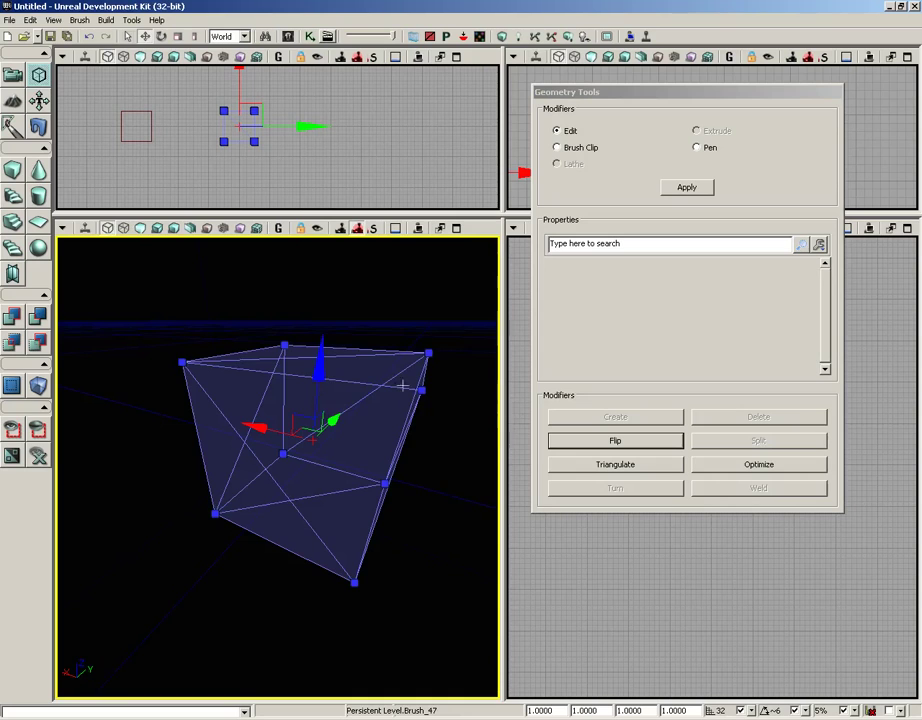
mouse_move(268, 417)
left_mouse_down()
mouse_move(405, 357)
mouse_move(496, 354)
mouse_move(411, 368)
mouse_move(249, 339)
mouse_move(301, 417)
left_mouse_up()
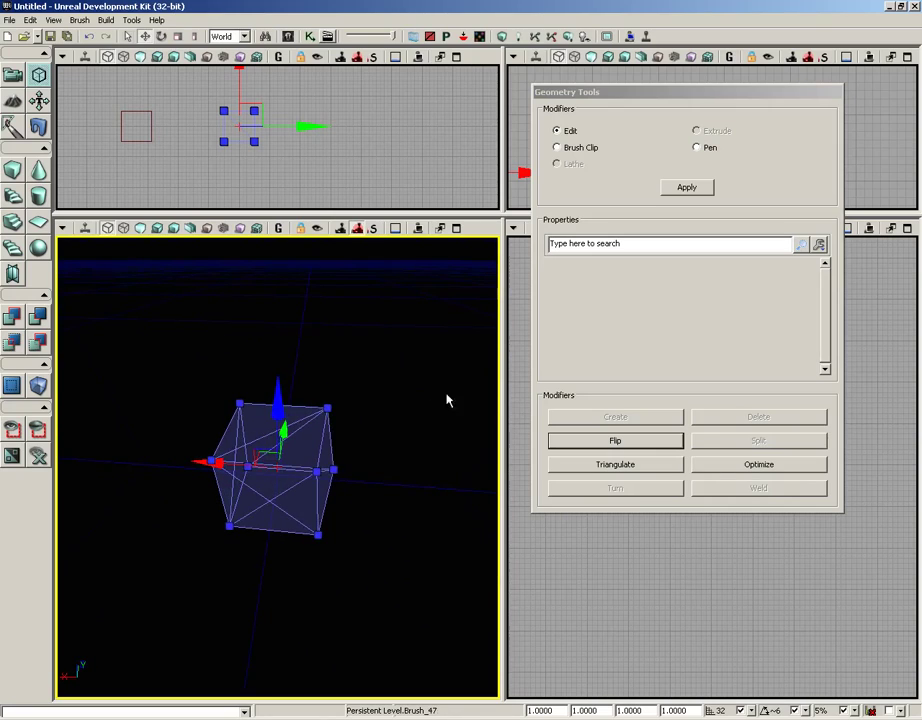
left_click(735, 466)
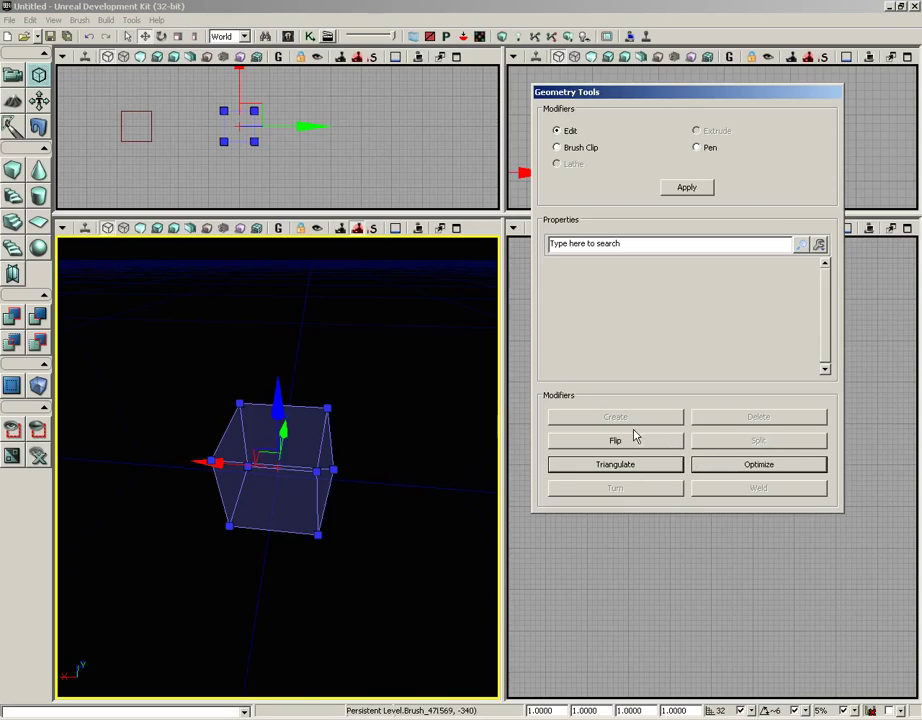
Step: Select the top face of the cube and delete it, leaving its corner vertices in place
left_click(329, 408)
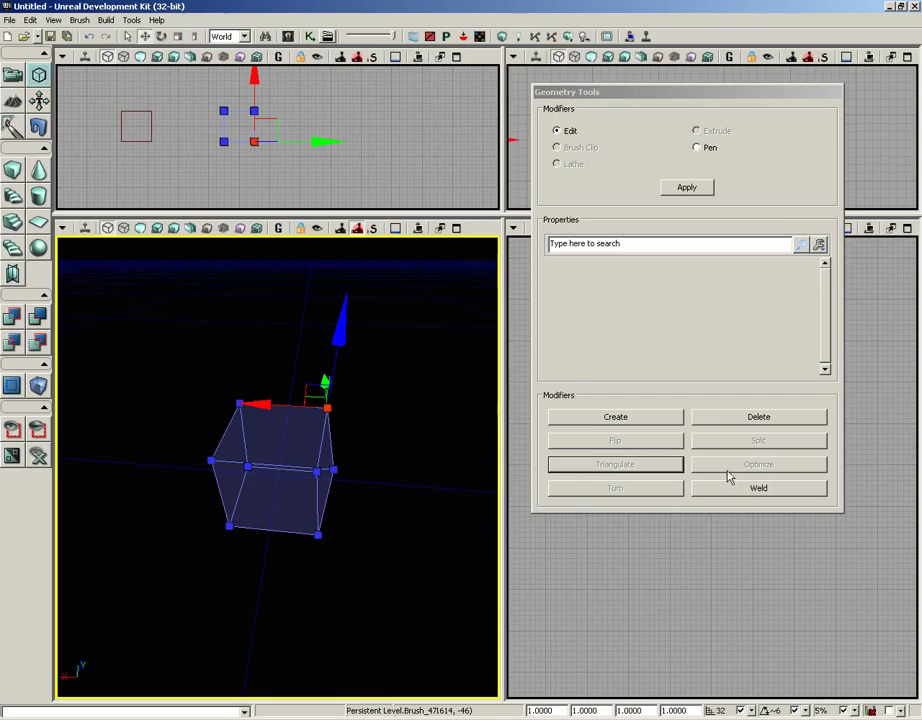
left_click_drag(436, 425, 402, 415)
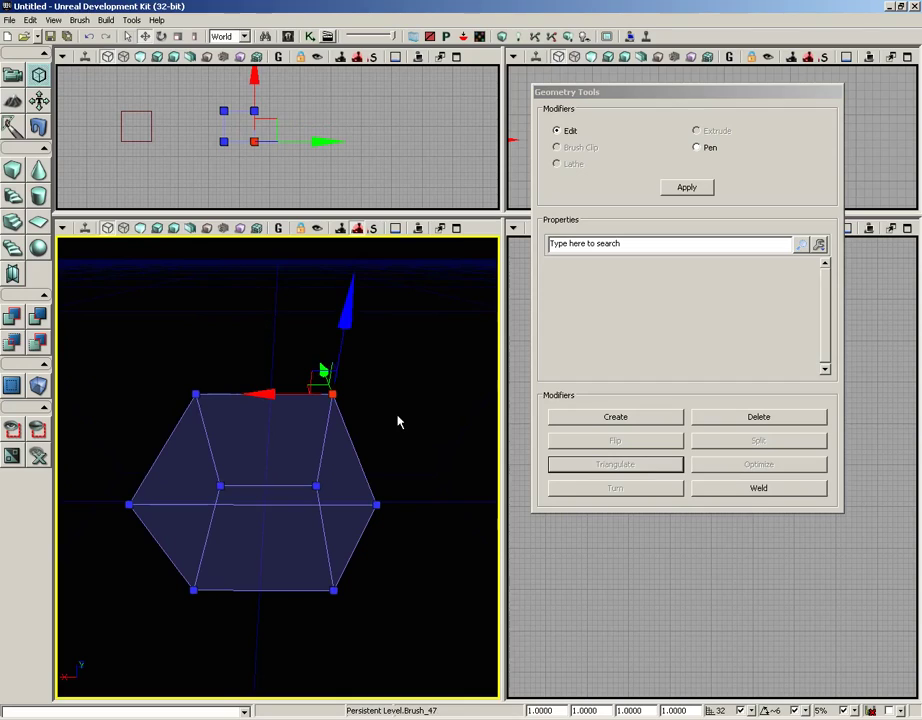
left_click(282, 439)
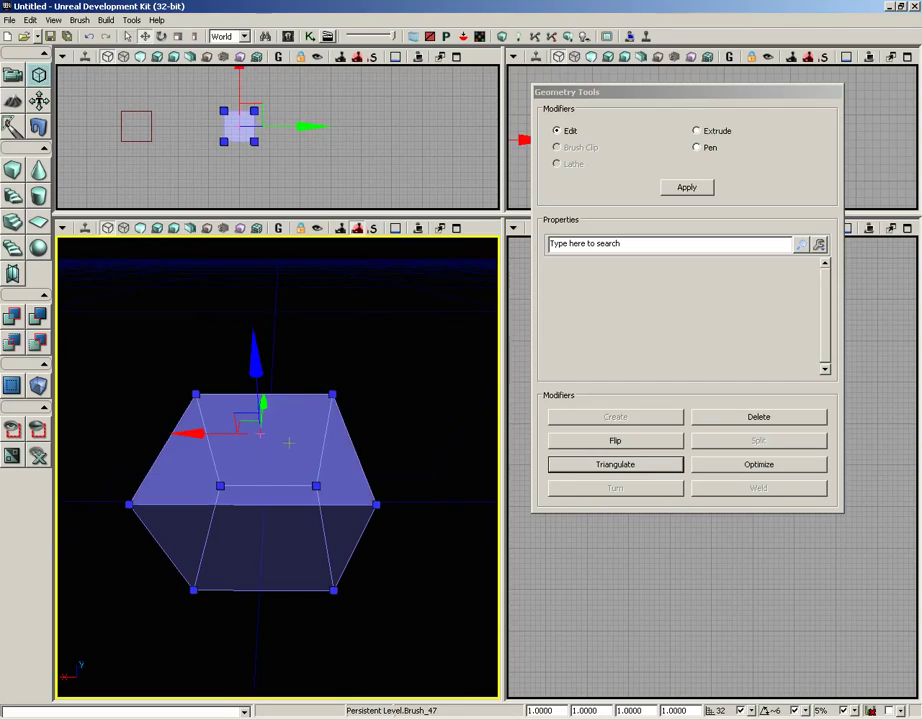
left_click(722, 421)
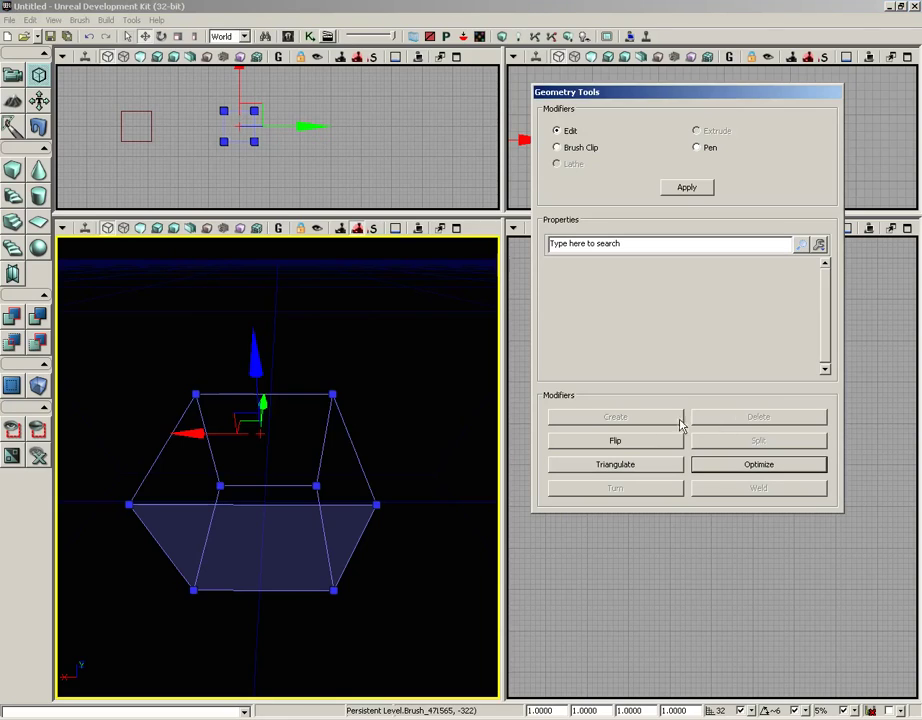
Step: Select the four top corner vertices in counterclockwise order, starting from the back-left one, and create a face from them
left_click(195, 395)
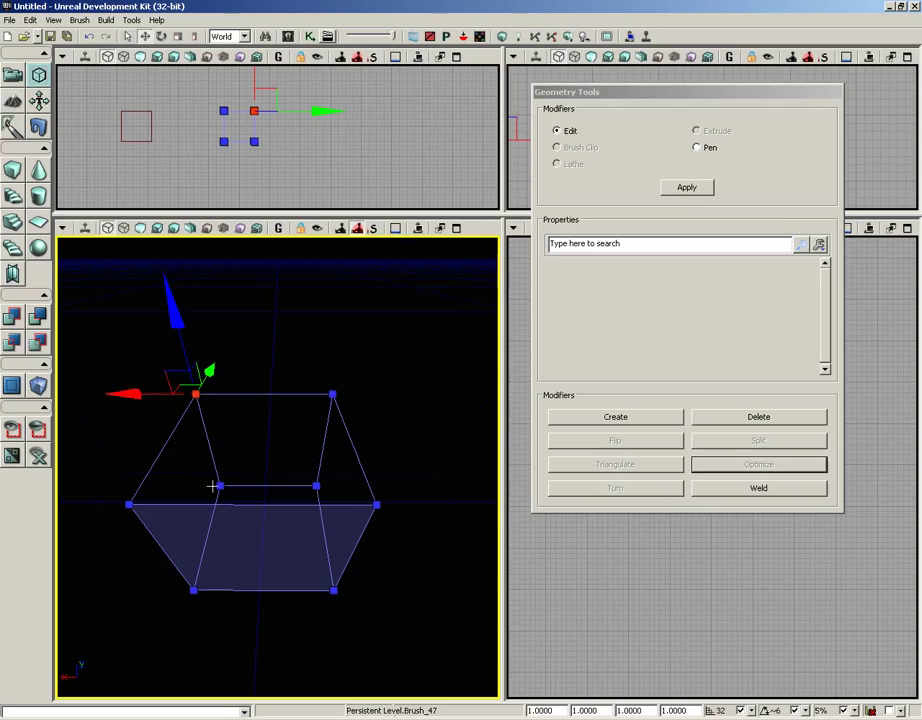
left_click(129, 505, "ctrl")
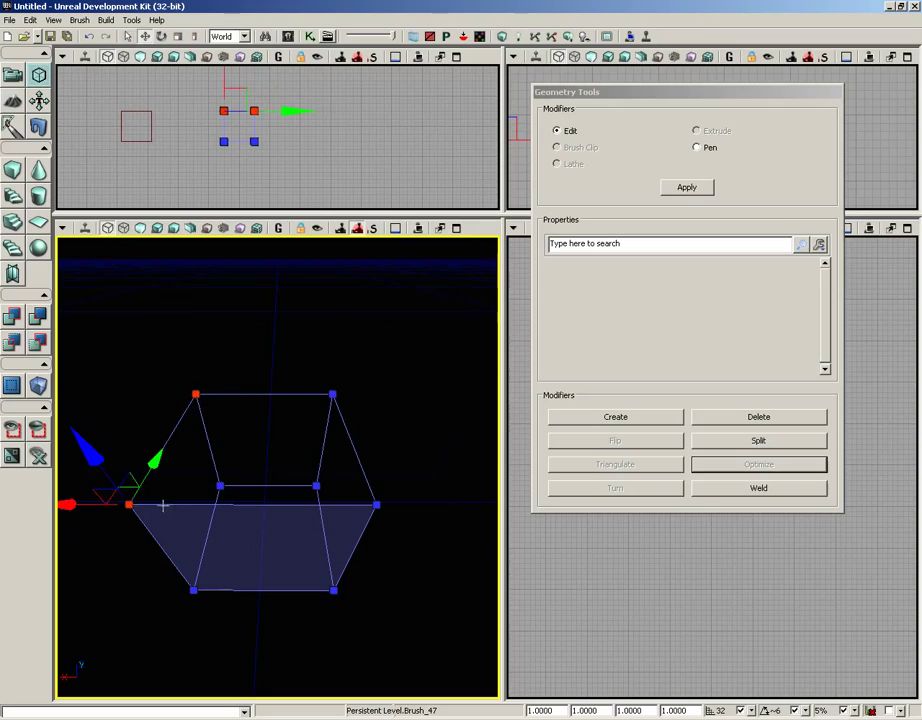
left_click(377, 505, "ctrl")
left_click(333, 395, "ctrl")
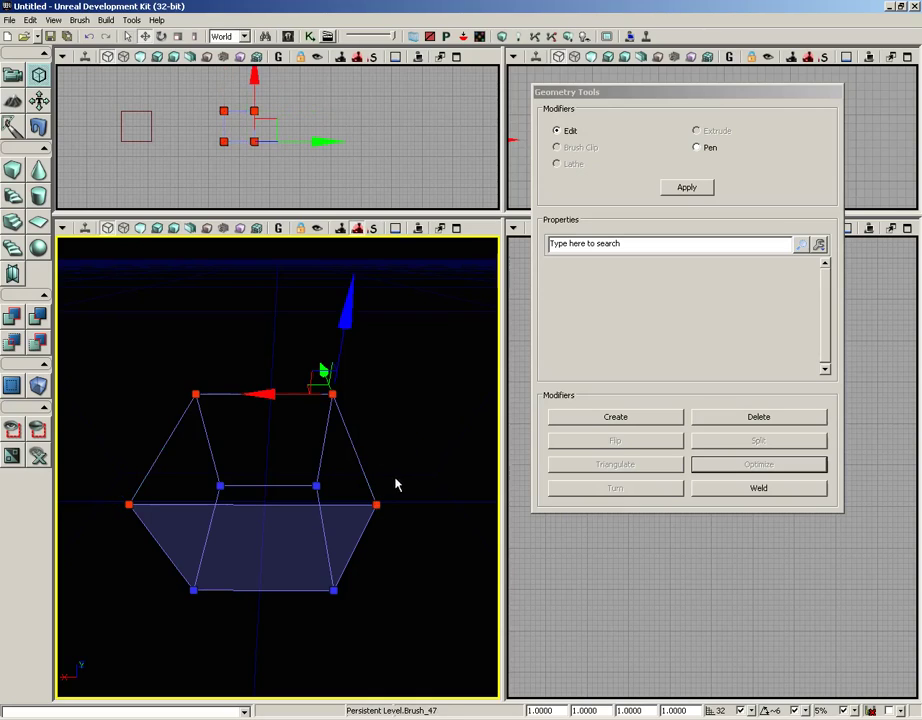
left_click(597, 427)
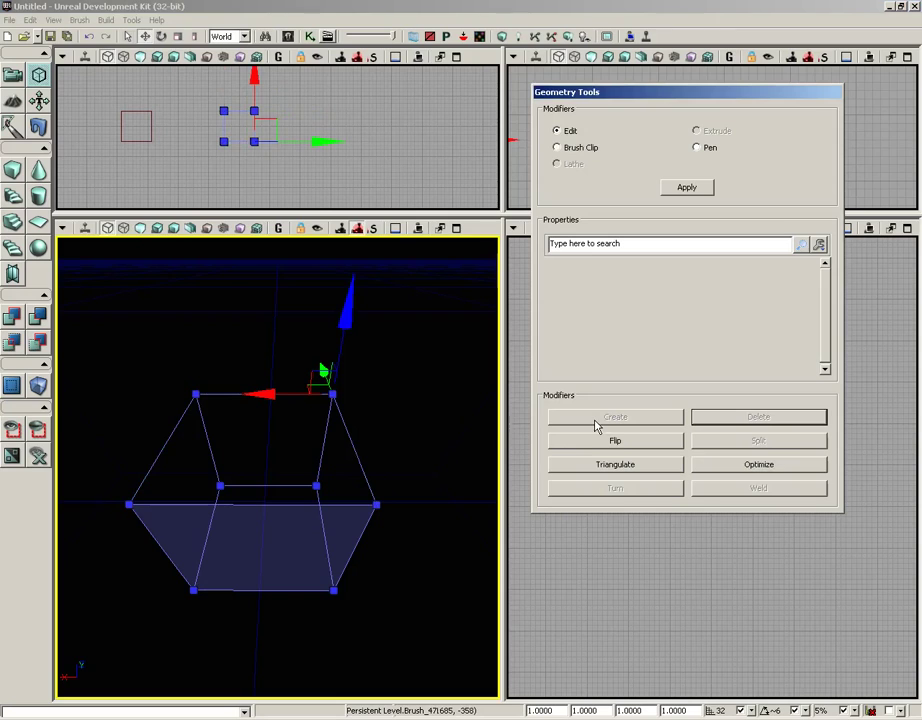
Step: From inside the cube, select the inward-facing top face and flip it to face outward
mouse_move(416, 401)
middle_mouse_down()
mouse_move(416, 531)
mouse_move(418, 414)
mouse_move(434, 412)
mouse_move(421, 405)
mouse_move(393, 329)
mouse_move(385, 436)
mouse_move(391, 271)
middle_mouse_up()
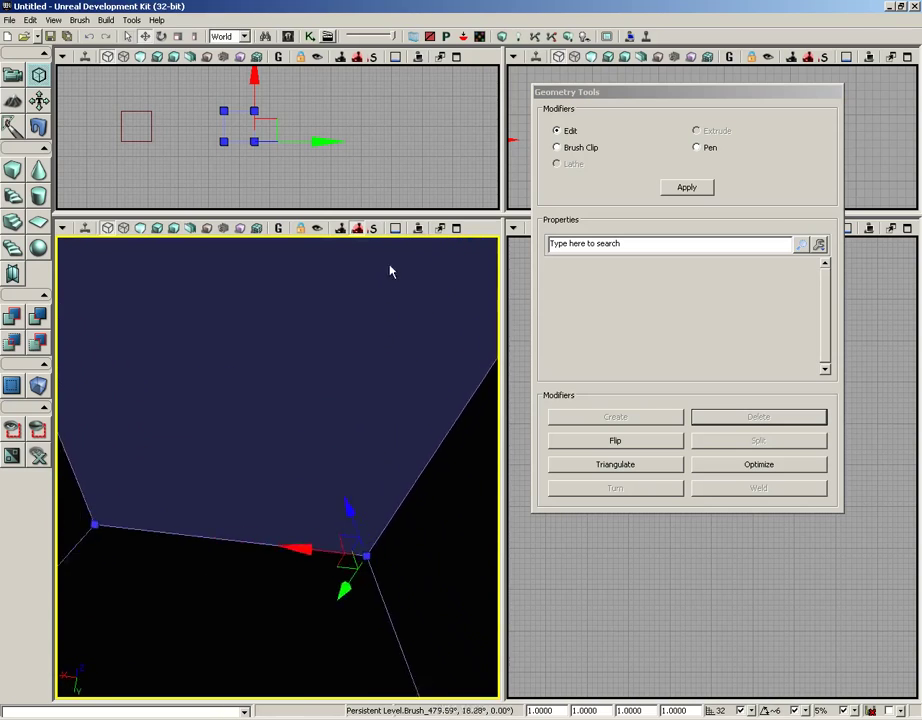
right_click_drag(391, 271, 379, 436)
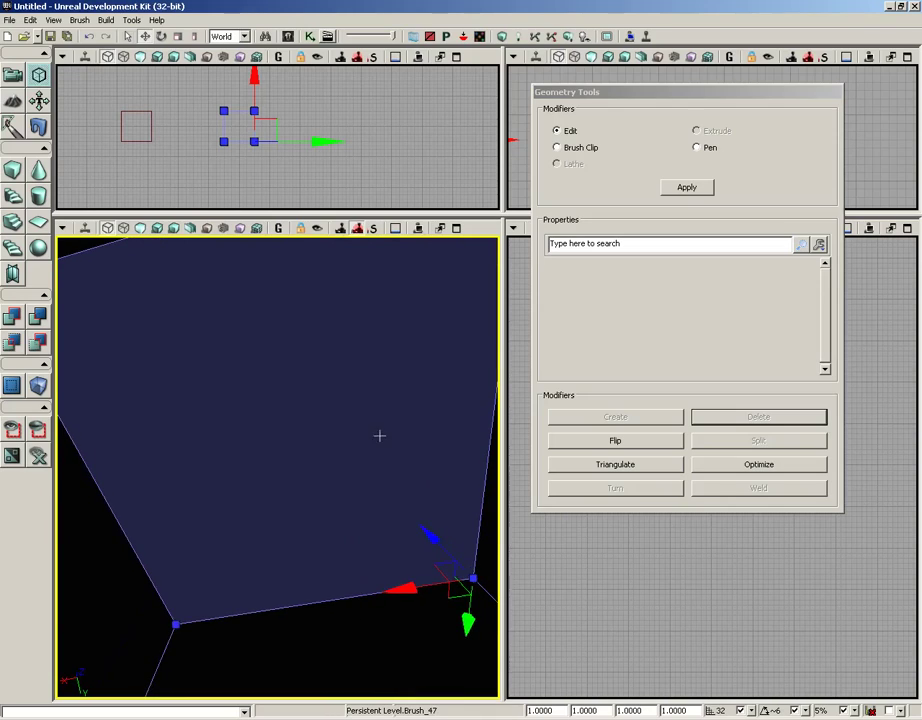
left_click(300, 429)
left_click(584, 441)
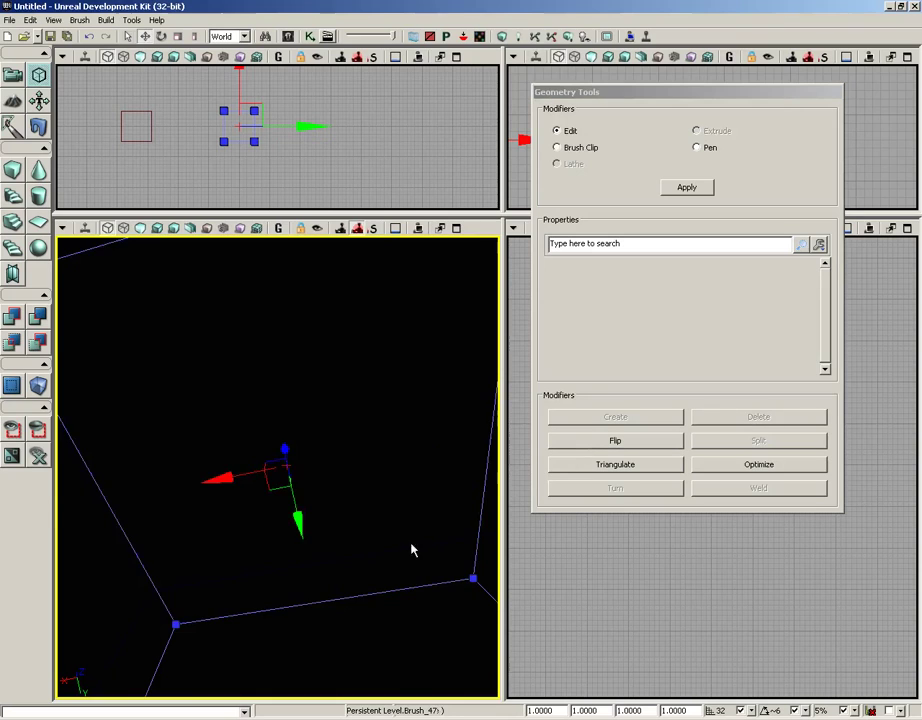
Step: View the cube from above, select the flipped top face and delete it
middle_click_drag(411, 550, 412, 401)
mouse_move(412, 401)
right_mouse_down()
mouse_move(412, 574)
mouse_move(409, 543)
right_mouse_up()
mouse_move(409, 543)
left_mouse_down()
mouse_move(375, 579)
mouse_move(286, 523)
left_mouse_up()
left_click(296, 542)
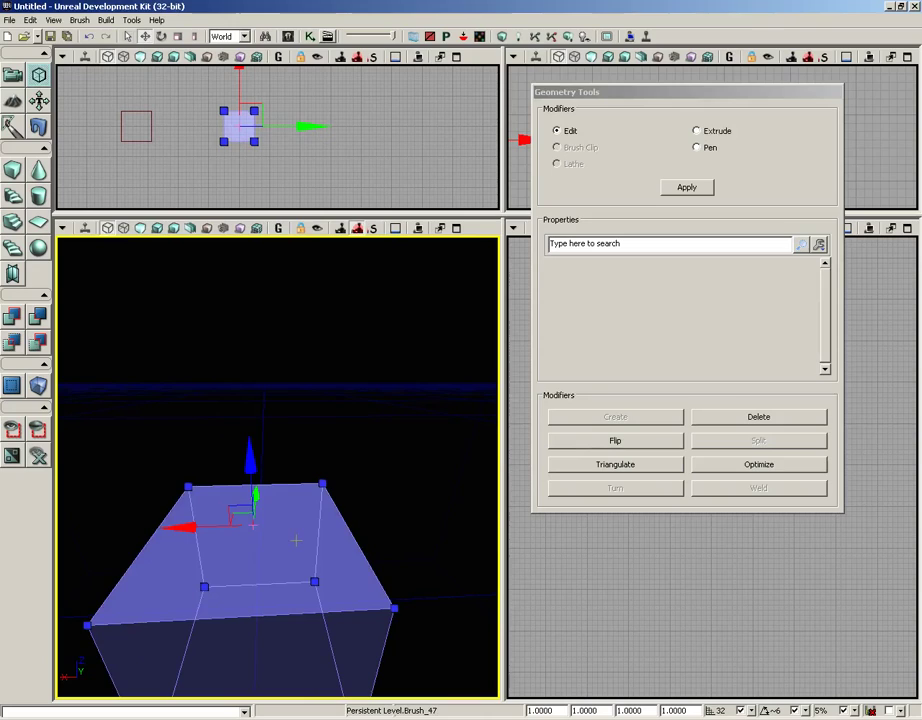
left_click(759, 416)
Step: Create an outward-facing top face by selecting the four top corner vertices in clockwise order, starting from the back-left one
right_click_drag(317, 377, 232, 436)
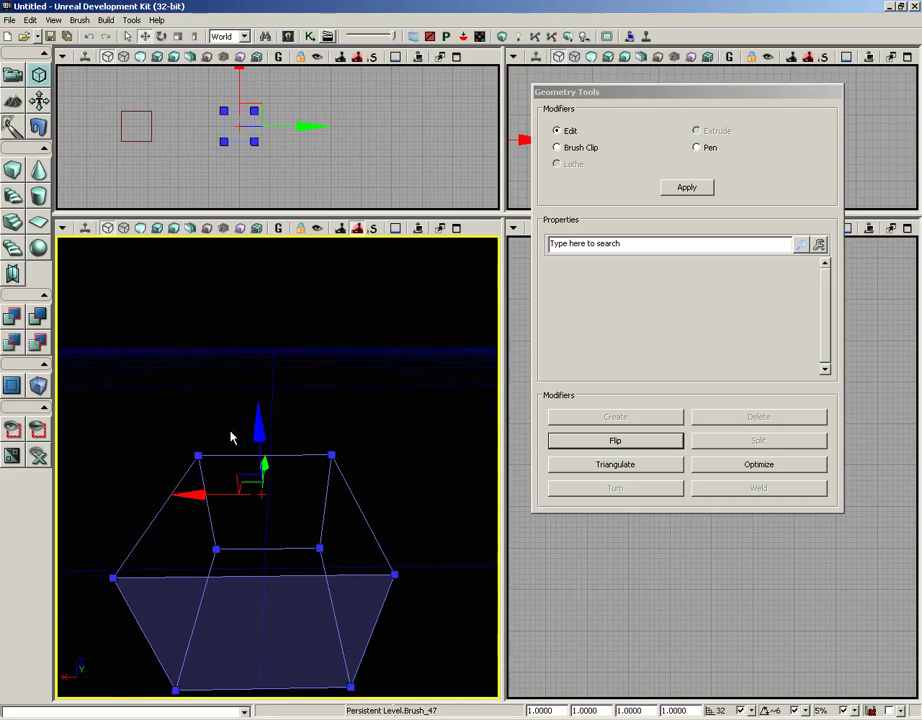
left_click(198, 456)
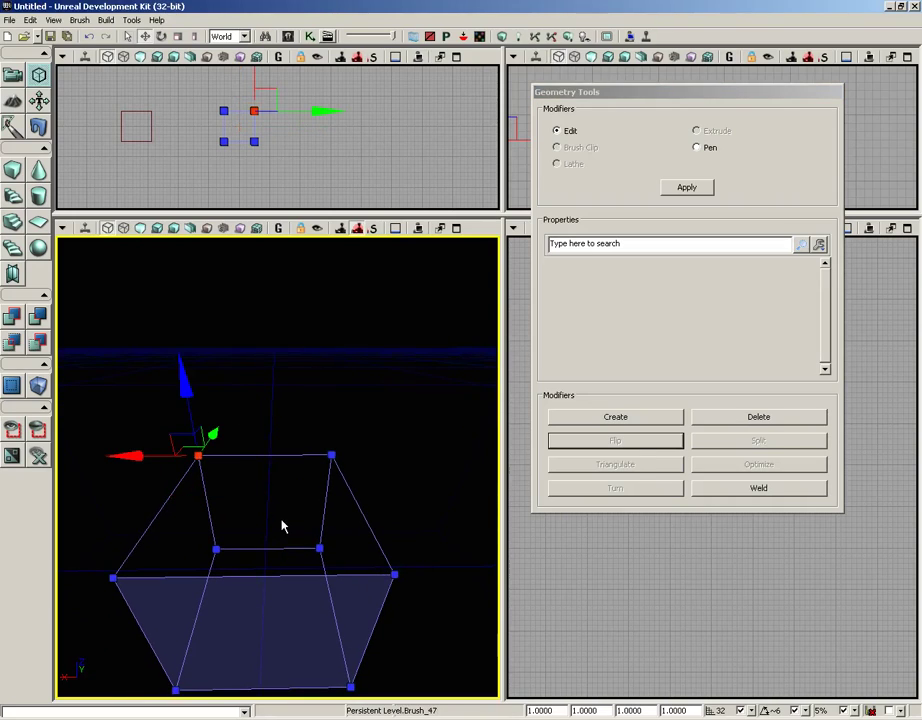
left_click(331, 455, "ctrl")
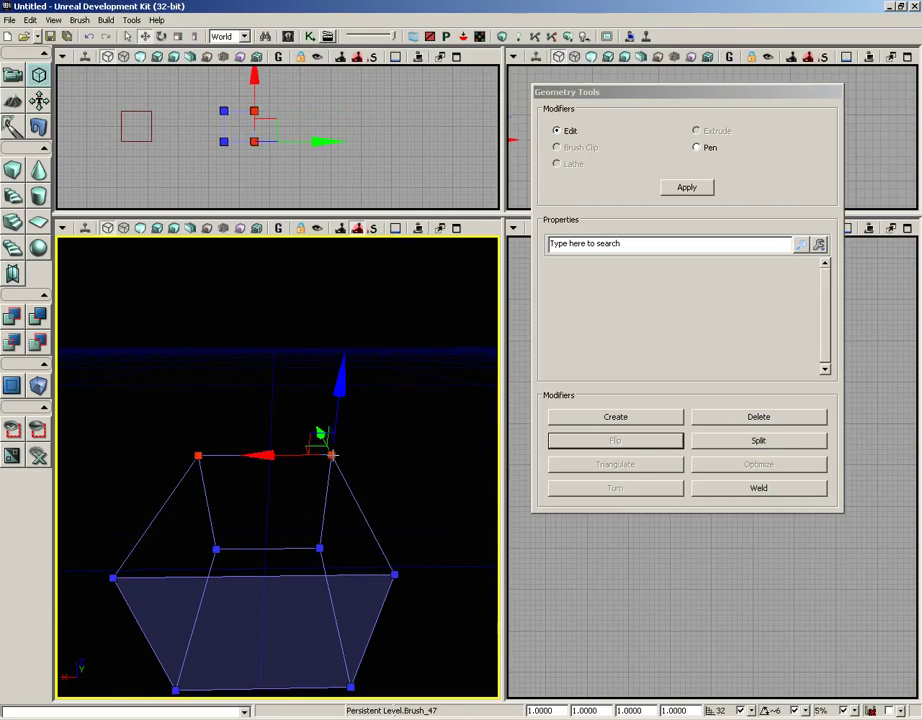
left_click(395, 575, "ctrl")
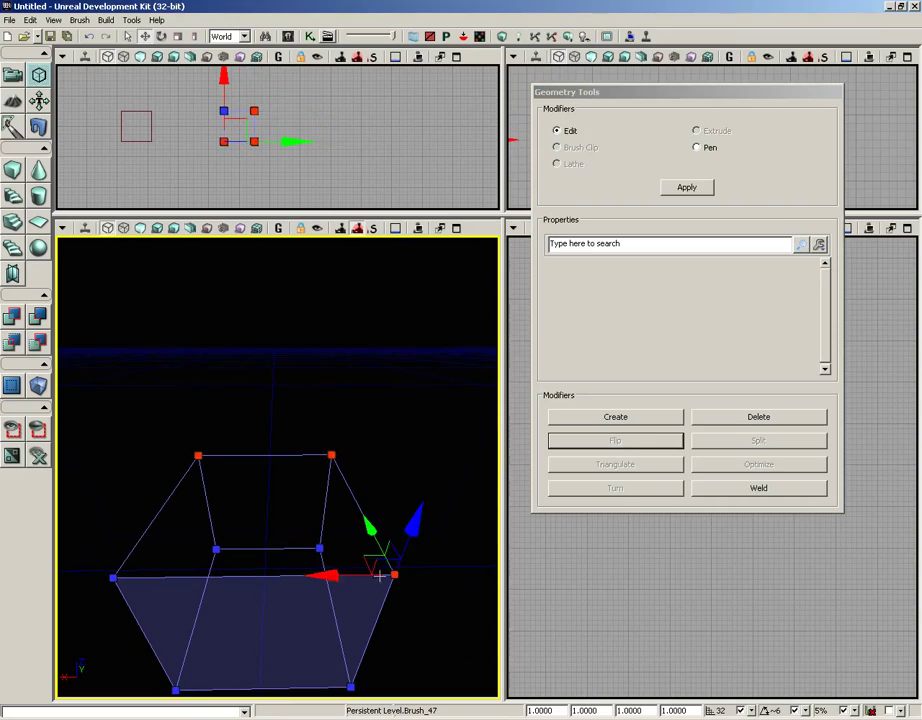
left_click(113, 577, "ctrl")
left_click(580, 418)
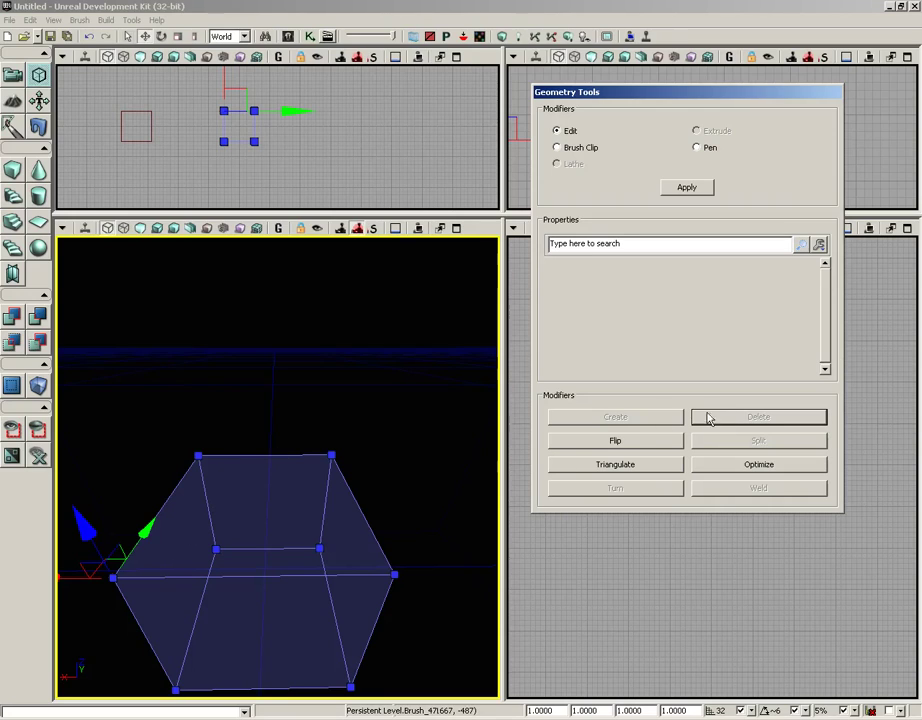
Step: Delete the back-right top corner vertex of the cube and inspect the resulting shape from several sides
left_click(276, 504)
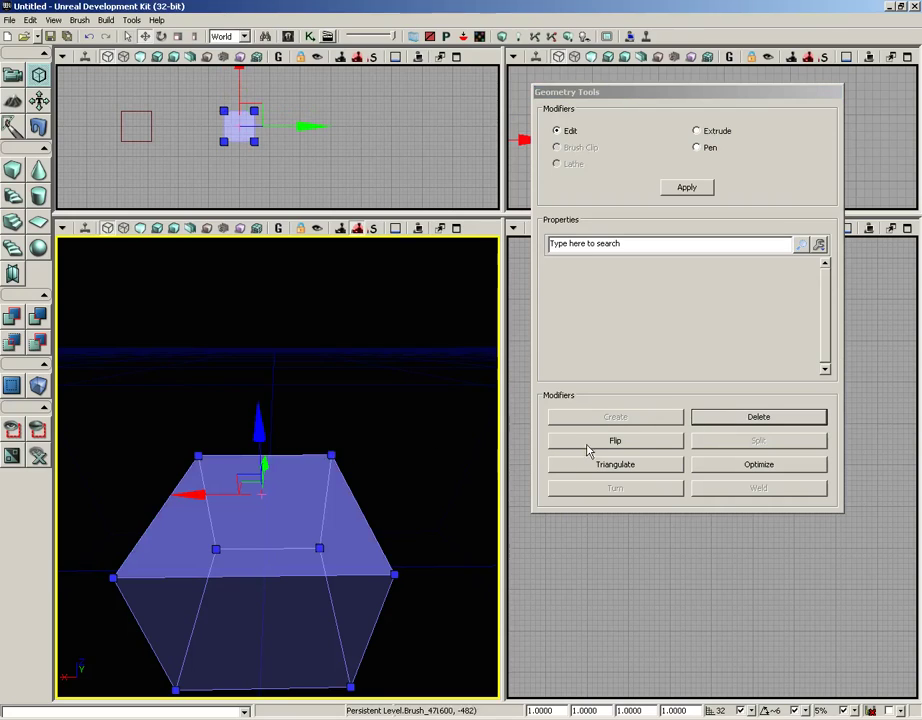
left_click(331, 456)
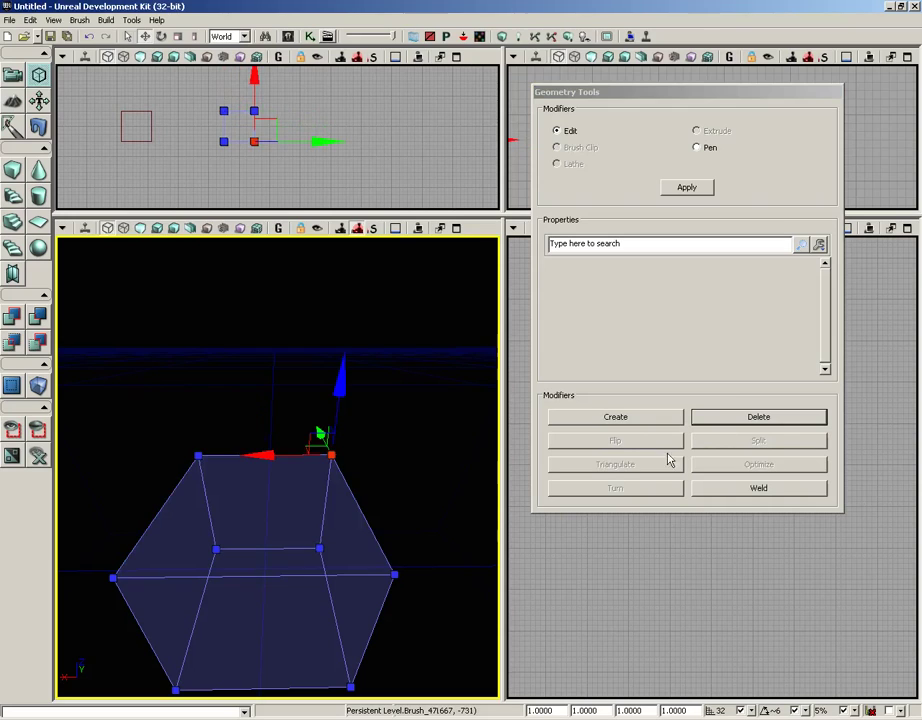
left_click(727, 420)
mouse_move(465, 451)
left_mouse_down()
mouse_move(381, 445)
mouse_move(499, 432)
mouse_move(332, 437)
mouse_move(470, 430)
mouse_move(370, 424)
mouse_move(237, 474)
left_mouse_up()
mouse_move(381, 576)
left_mouse_down()
mouse_move(395, 471)
mouse_move(350, 516)
mouse_move(276, 548)
mouse_move(339, 535)
left_mouse_up()
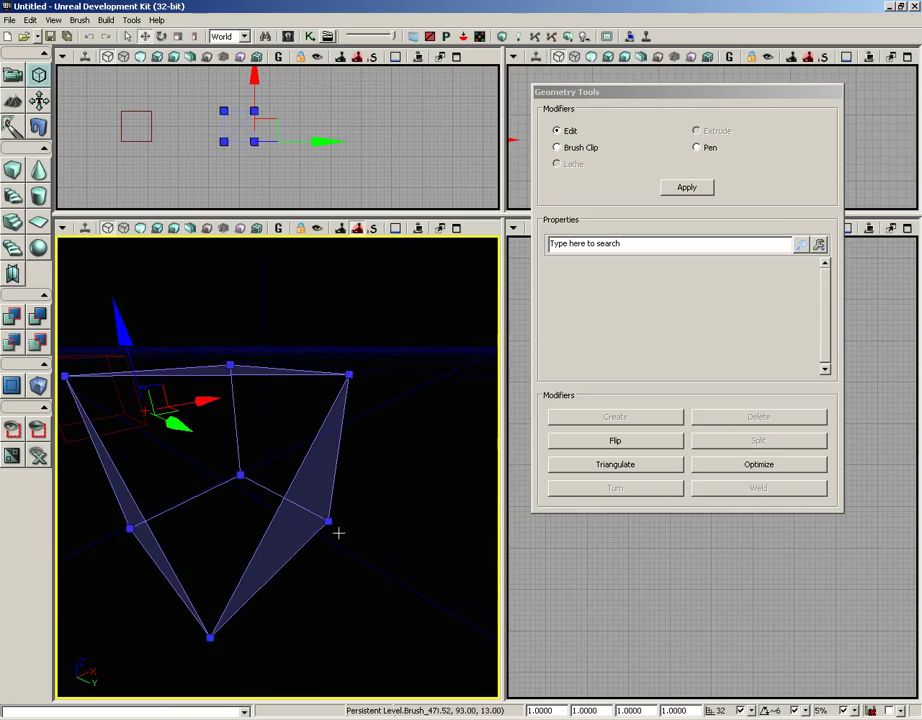
Step: Create a triangular face closing the open corner from its three surrounding vertices, then inspect the shape from the other side
left_click_drag(398, 543, 372, 531)
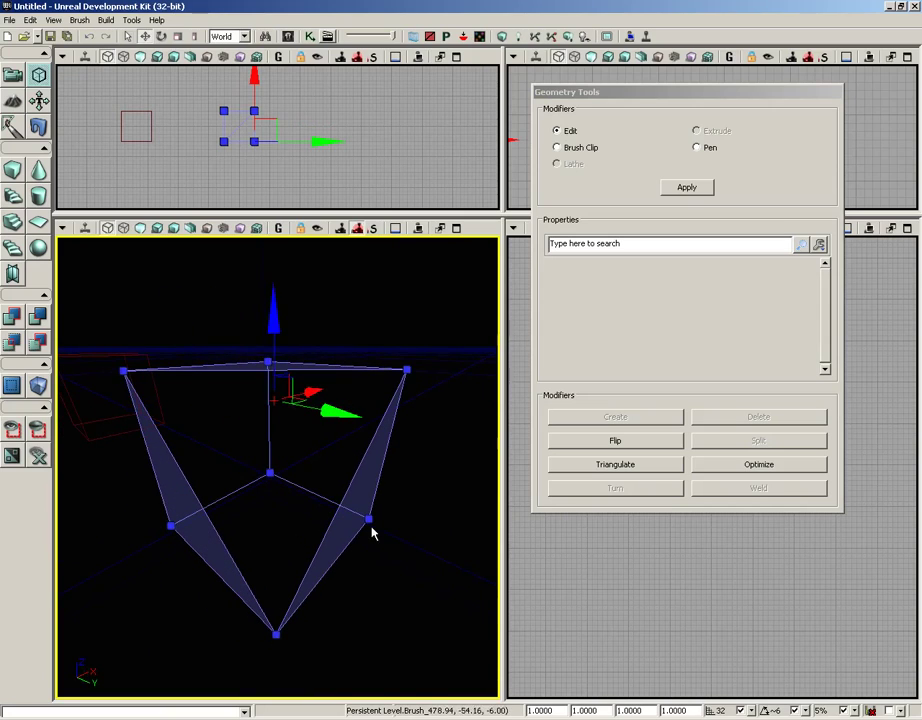
left_click(123, 372)
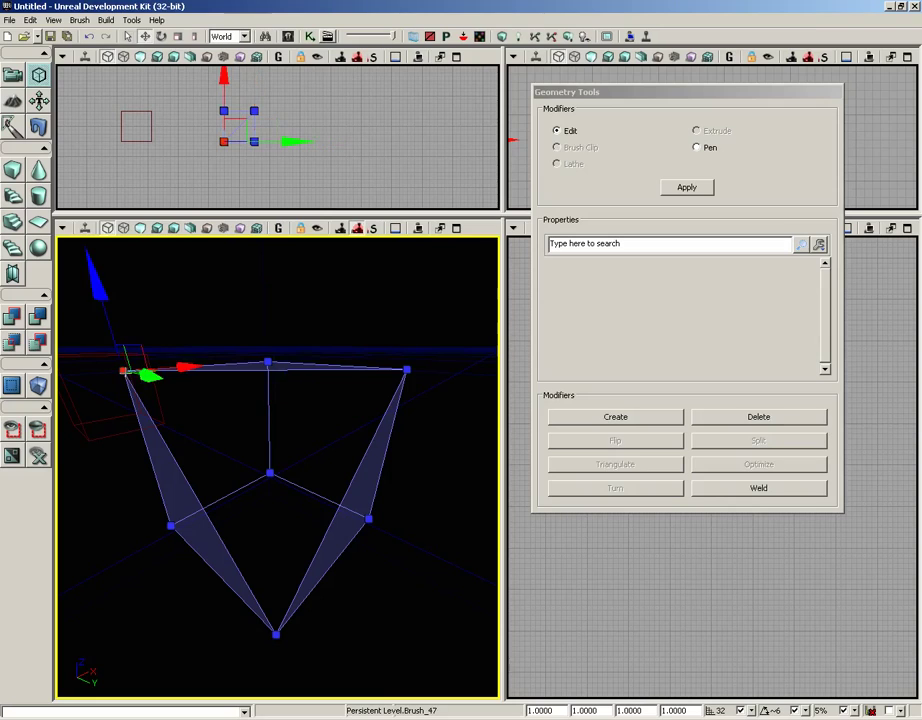
left_click(407, 371, "ctrl")
left_click(275, 630, "ctrl")
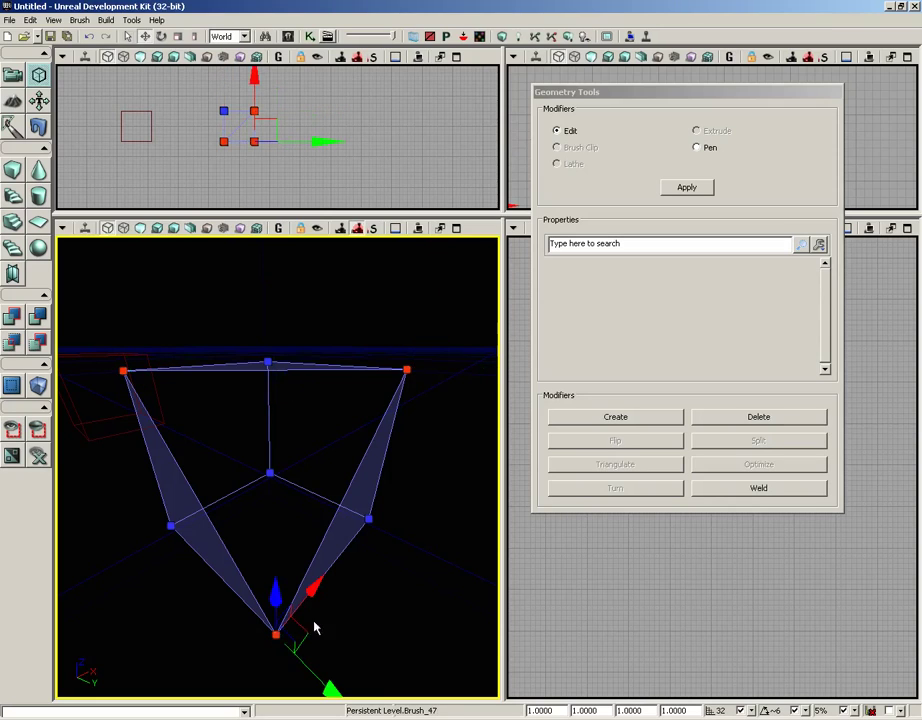
left_click(589, 420)
mouse_move(460, 520)
left_mouse_down()
mouse_move(421, 524)
mouse_move(434, 422)
mouse_move(391, 395)
mouse_move(397, 442)
mouse_move(340, 479)
mouse_move(309, 477)
left_mouse_up()
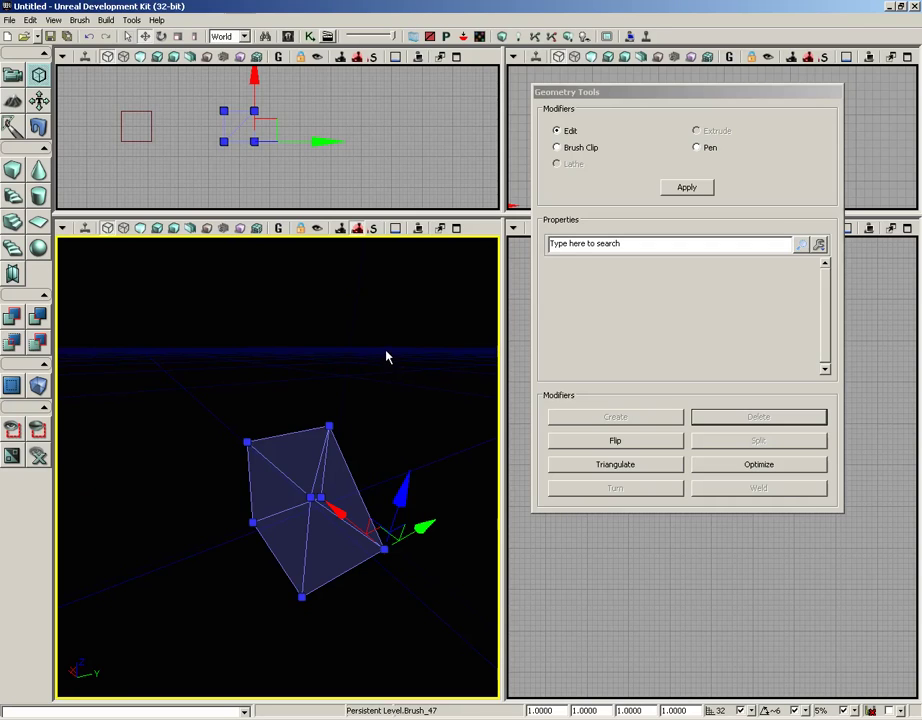
Step: Add a new cube brush from the red builder brush and move the builder brush clear of it along the Y axis
mouse_move(404, 358)
left_mouse_down()
mouse_move(113, 467)
mouse_move(58, 242)
mouse_move(324, 242)
mouse_move(298, 335)
mouse_move(302, 313)
mouse_move(212, 249)
left_mouse_up()
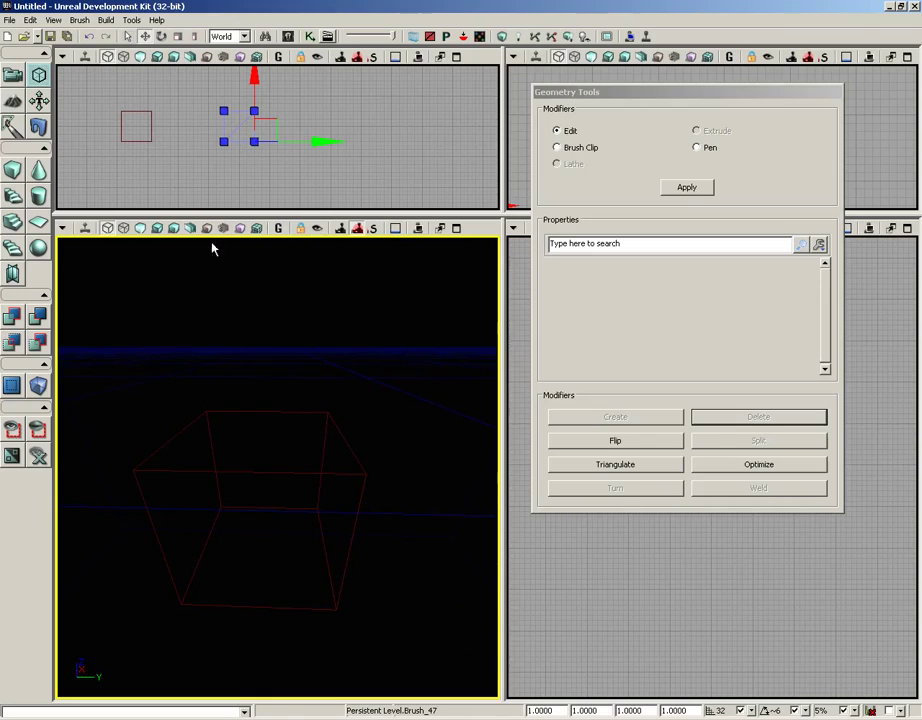
left_click(274, 412)
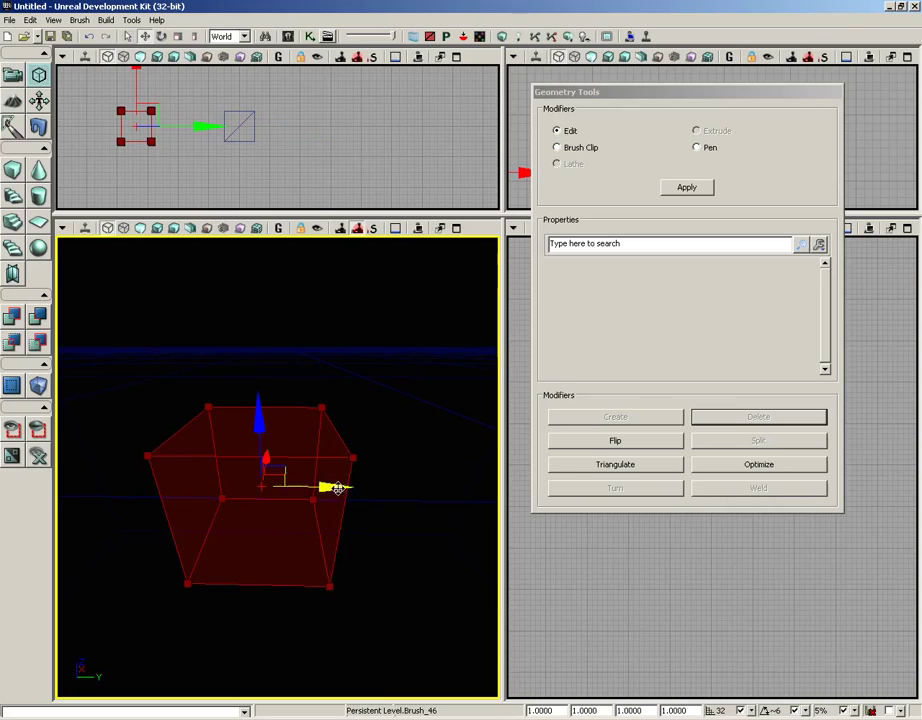
mouse_move(329, 488)
left_mouse_down()
mouse_move(100, 486)
mouse_move(56, 453)
left_mouse_up()
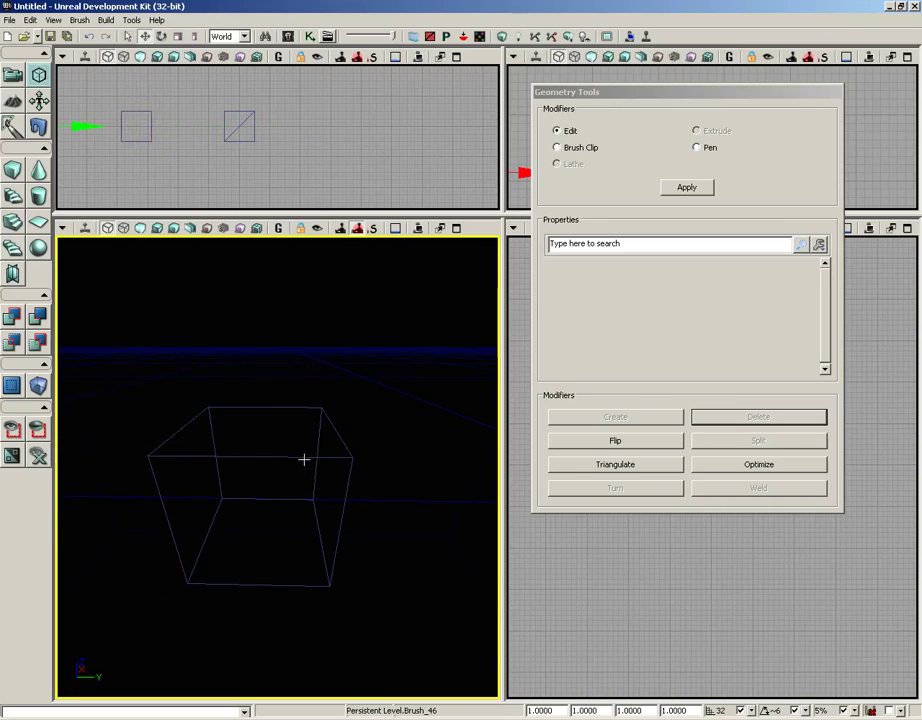
Step: Weld the new cube's back-left top vertex to its back-right top vertex, selecting the back-right one first
left_click(304, 459)
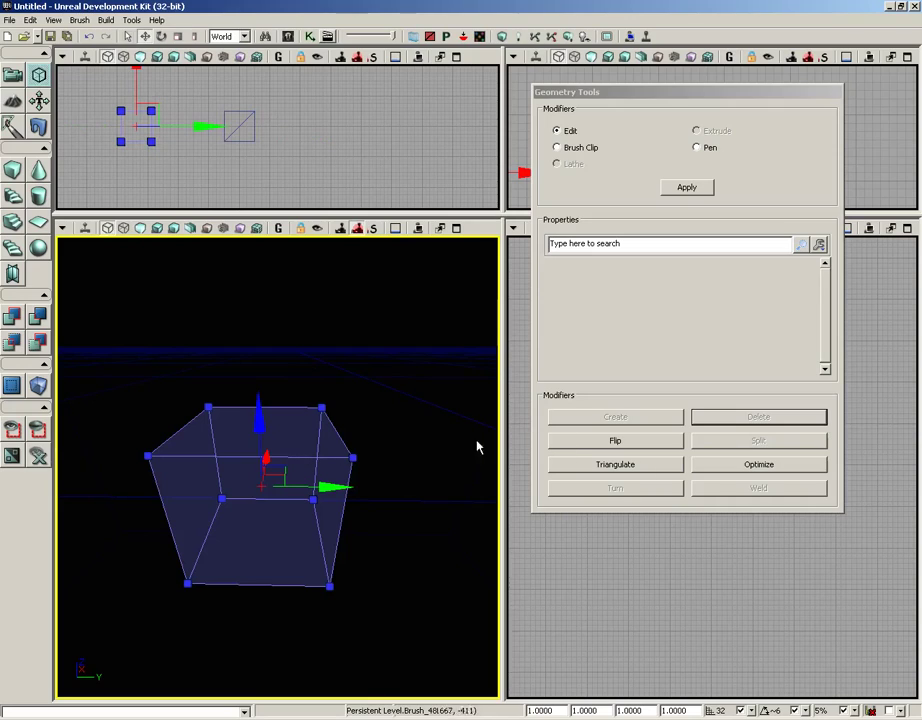
left_click(321, 408)
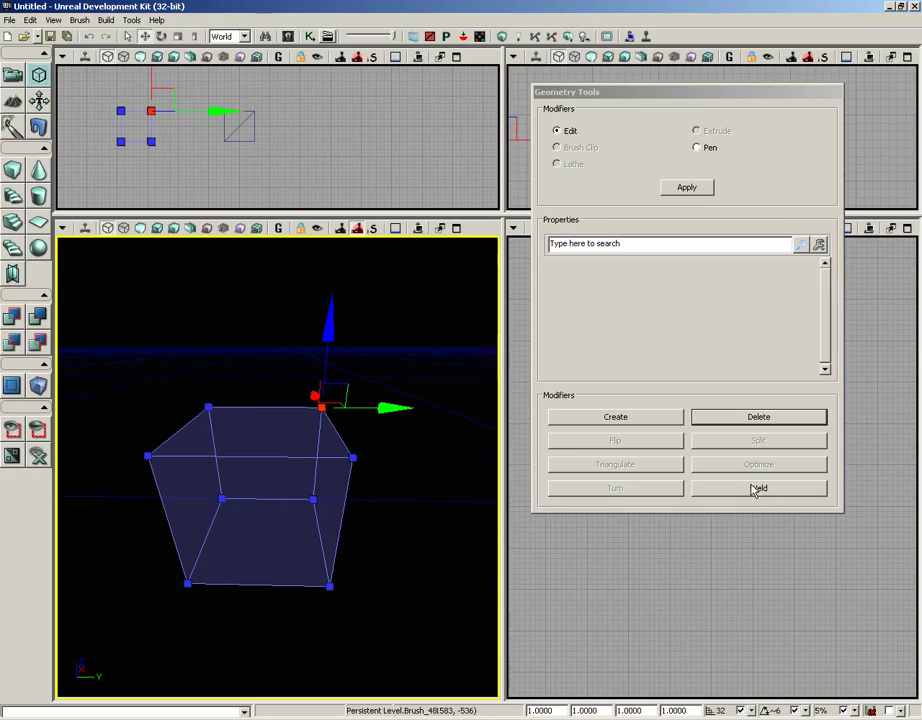
scroll(447, 440, "up", 3)
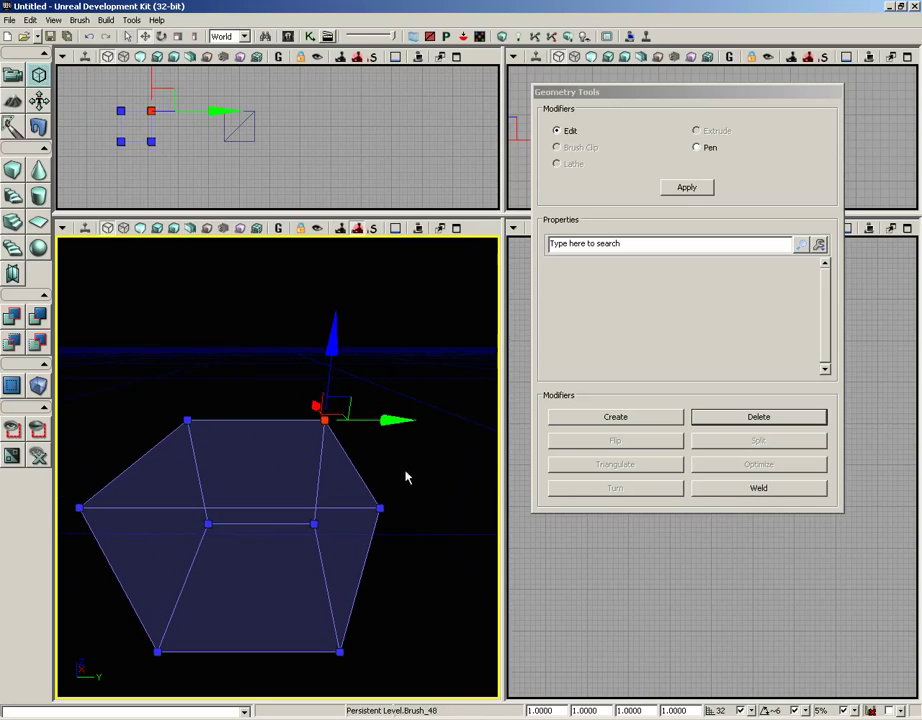
left_click(187, 421, "ctrl")
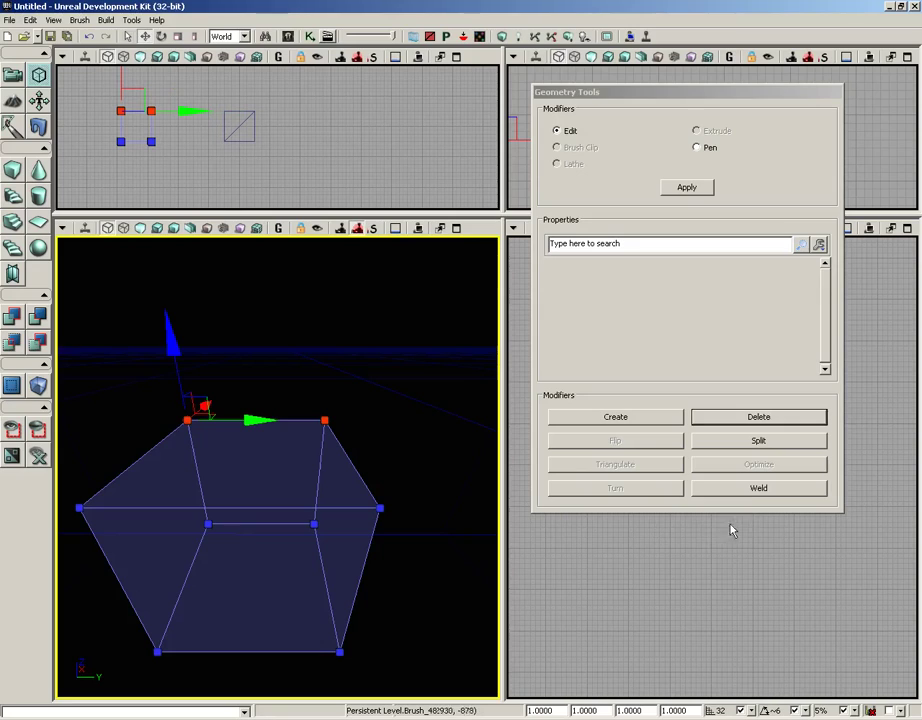
left_click(742, 490)
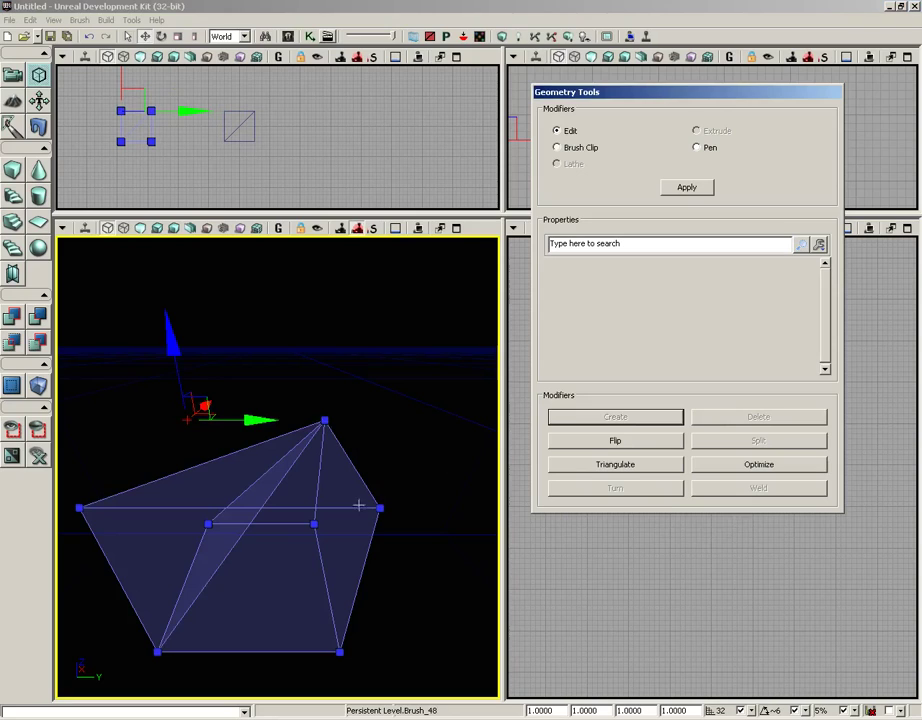
left_click_drag(386, 453, 388, 454)
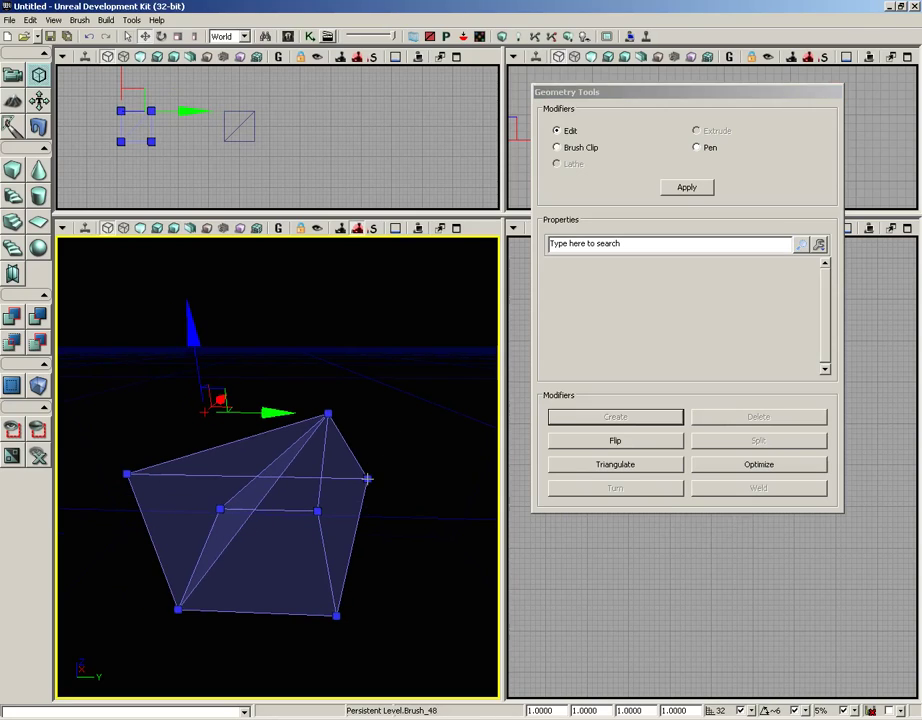
Step: Weld the front-left top vertex to the front-right top vertex, selecting the front-right one first, and inspect the shape
left_click(368, 479)
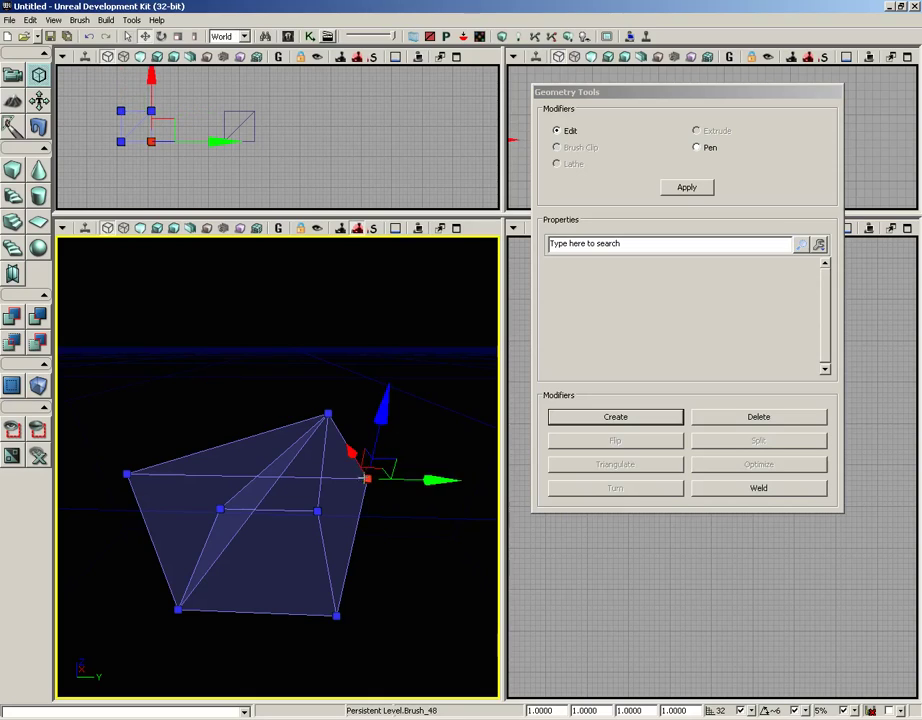
left_click(126, 473, "ctrl")
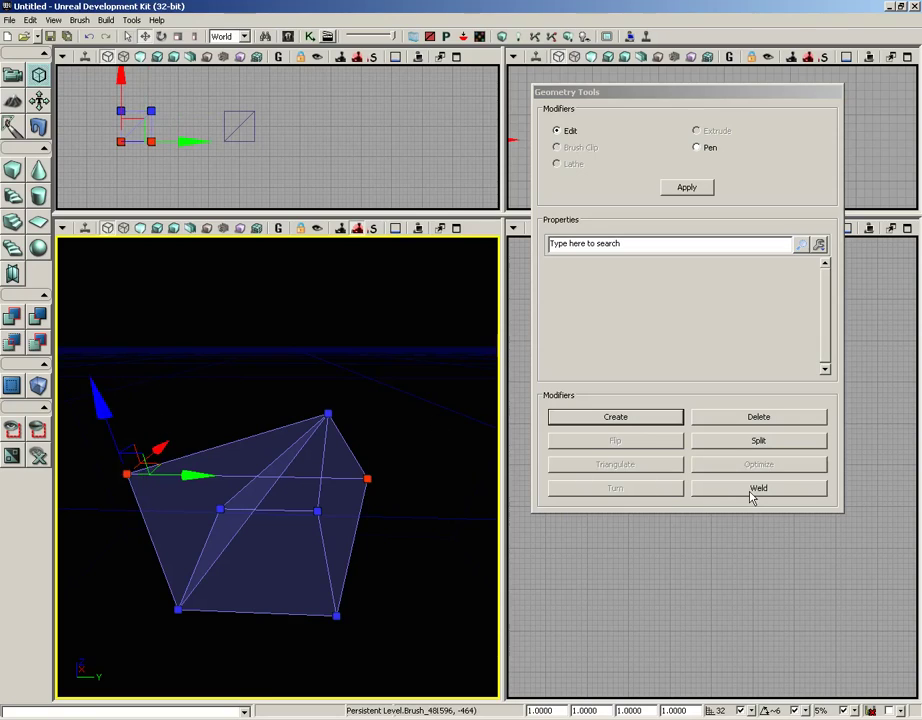
left_click(697, 494)
mouse_move(414, 449)
left_mouse_down()
mouse_move(451, 457)
mouse_move(305, 440)
mouse_move(313, 467)
left_mouse_up()
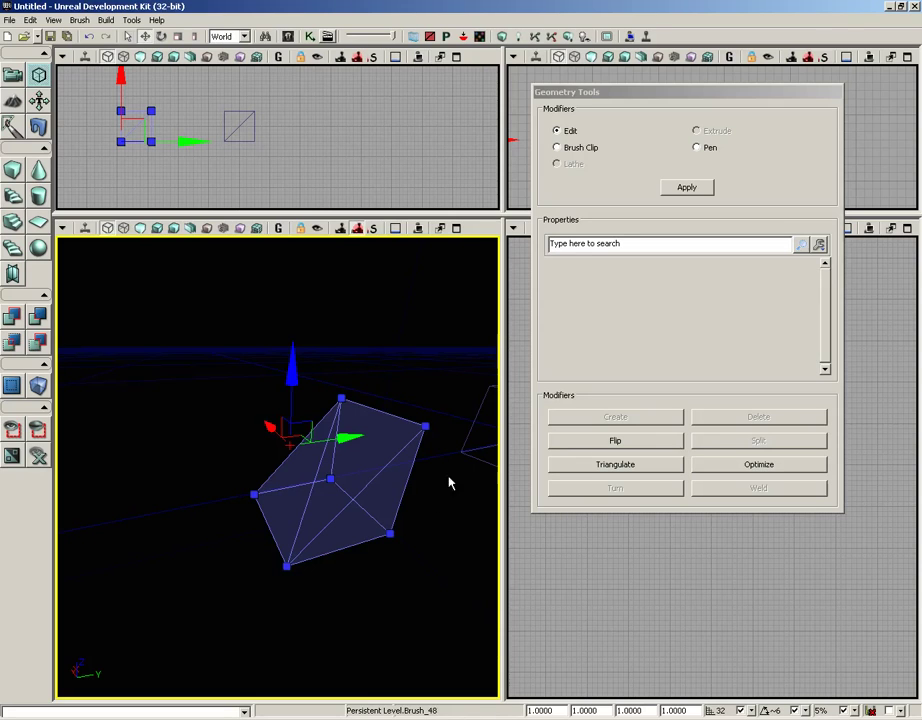
mouse_move(365, 564)
left_mouse_down()
mouse_move(500, 492)
mouse_move(362, 342)
mouse_move(339, 554)
left_mouse_up()
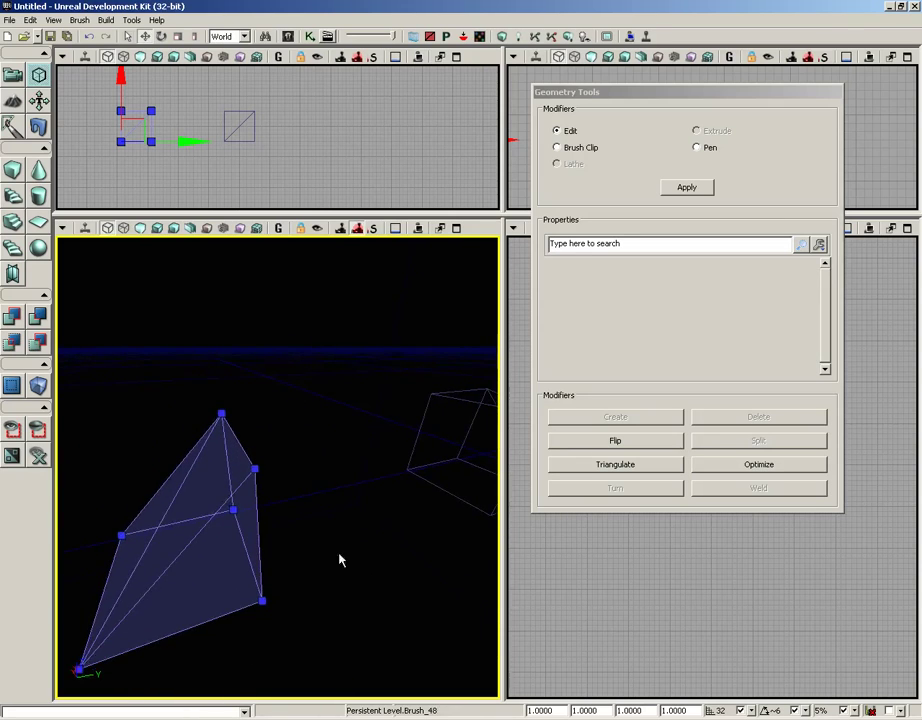
Step: Split the red builder cube in half at a top edge
mouse_move(296, 398)
left_mouse_down()
mouse_move(58, 412)
mouse_move(86, 239)
mouse_move(58, 263)
mouse_move(95, 253)
left_mouse_up()
left_click(255, 481)
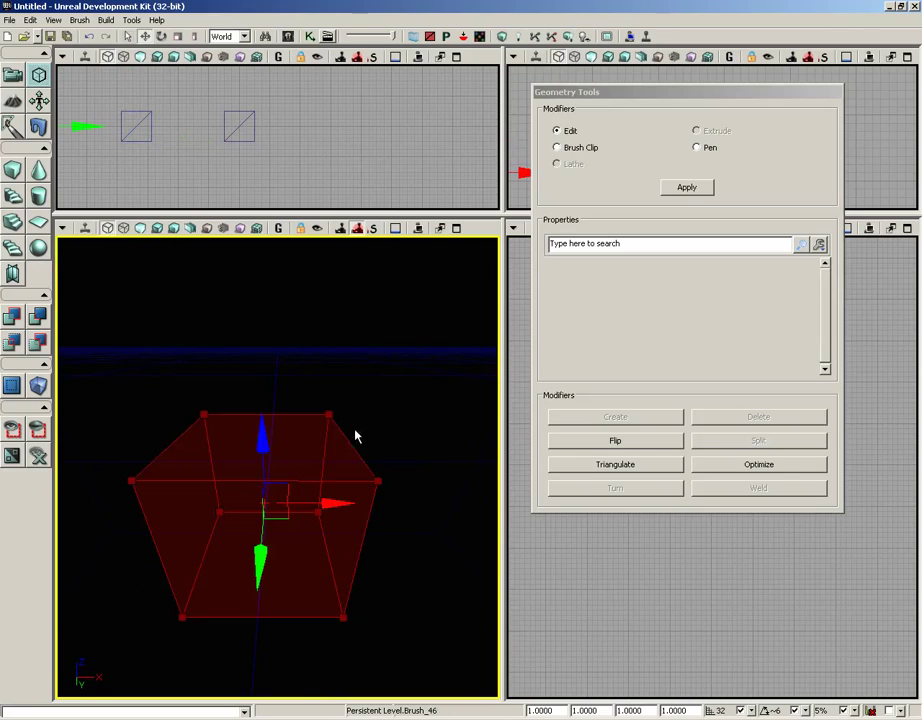
right_click_drag(413, 398, 413, 397)
mouse_move(413, 397)
left_mouse_down()
mouse_move(402, 380)
mouse_move(410, 394)
left_mouse_up()
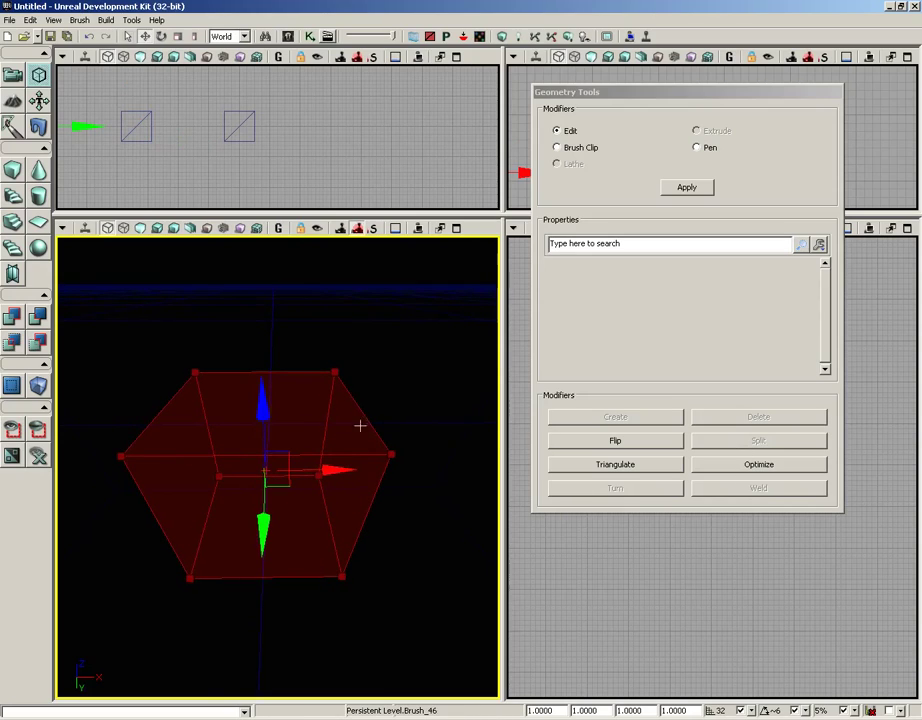
left_click(255, 371)
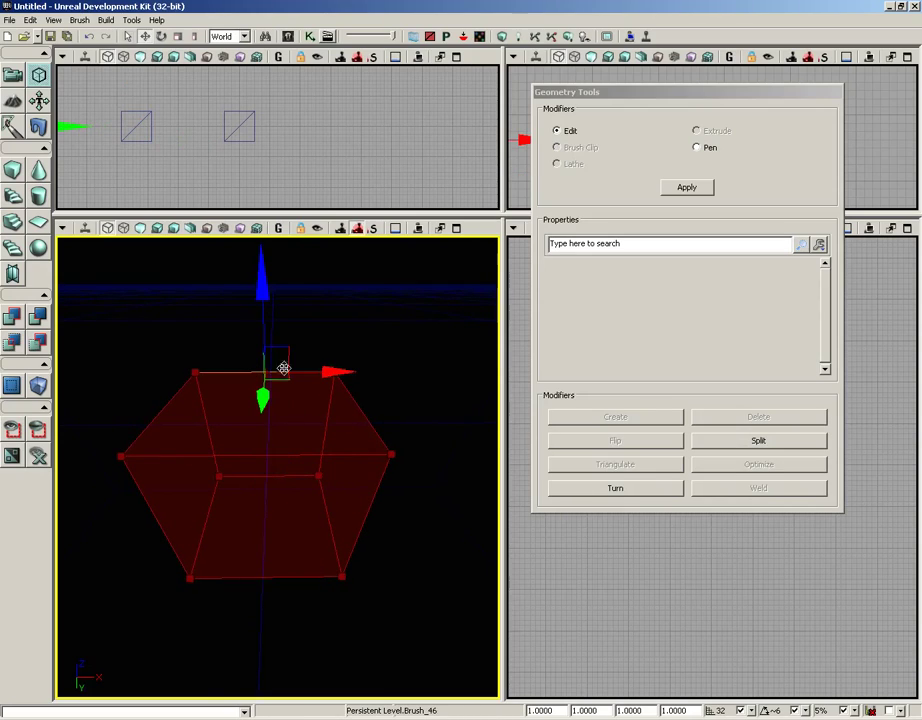
mouse_move(415, 327)
left_mouse_down()
mouse_move(294, 288)
mouse_move(451, 284)
mouse_move(238, 247)
mouse_move(330, 244)
mouse_move(303, 245)
left_mouse_up()
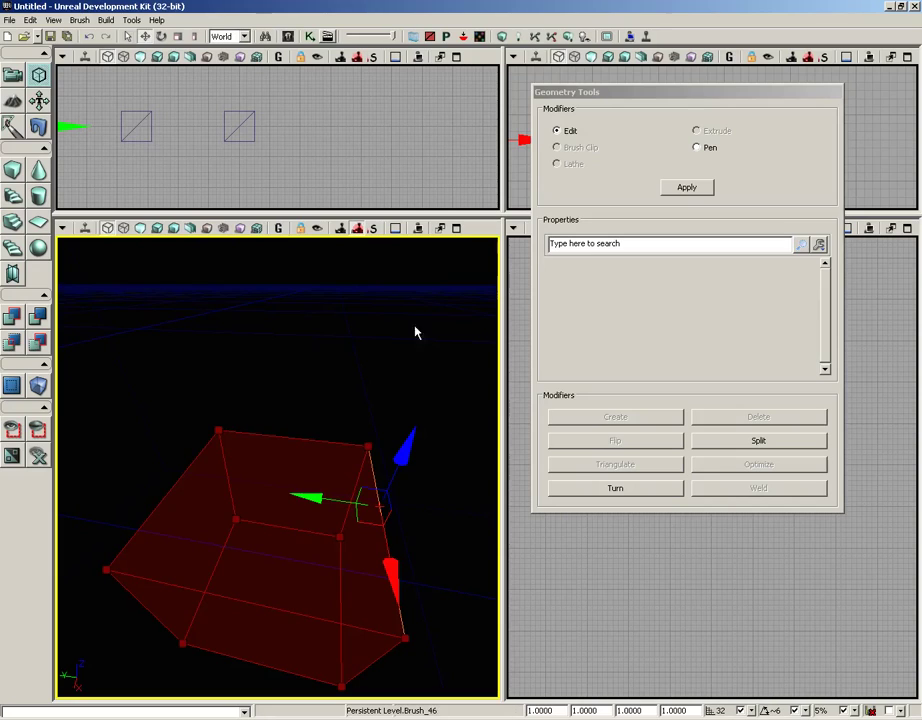
right_click_drag(373, 312, 364, 370)
left_click(724, 444)
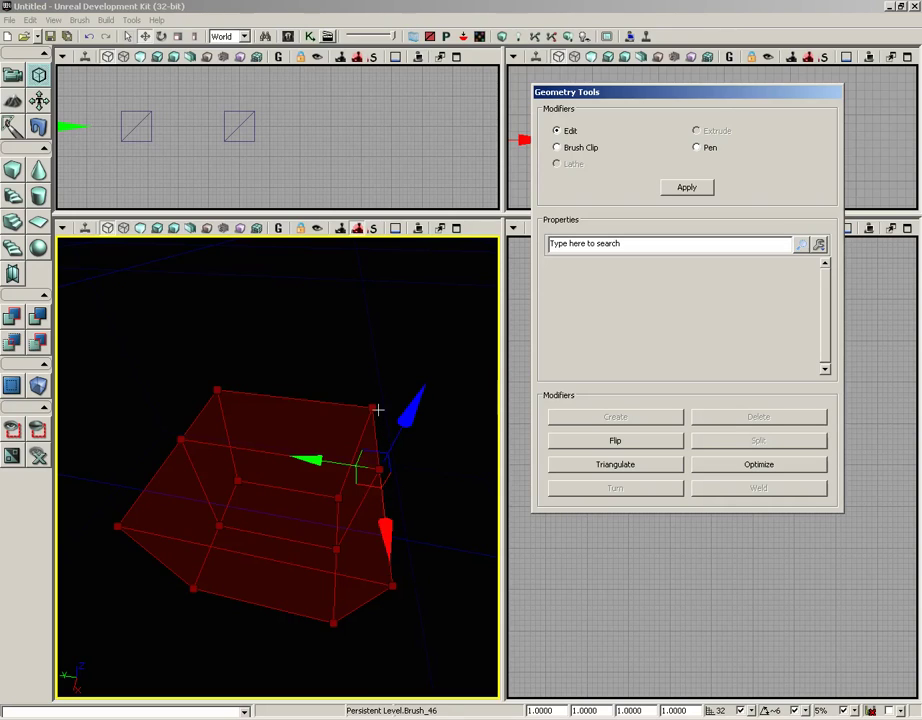
Step: Raise the new middle edge on the builder brush's top along the Z axis to form a roof-like ridge
mouse_move(426, 517)
left_mouse_down()
mouse_move(267, 527)
mouse_move(400, 507)
mouse_move(370, 477)
left_mouse_up()
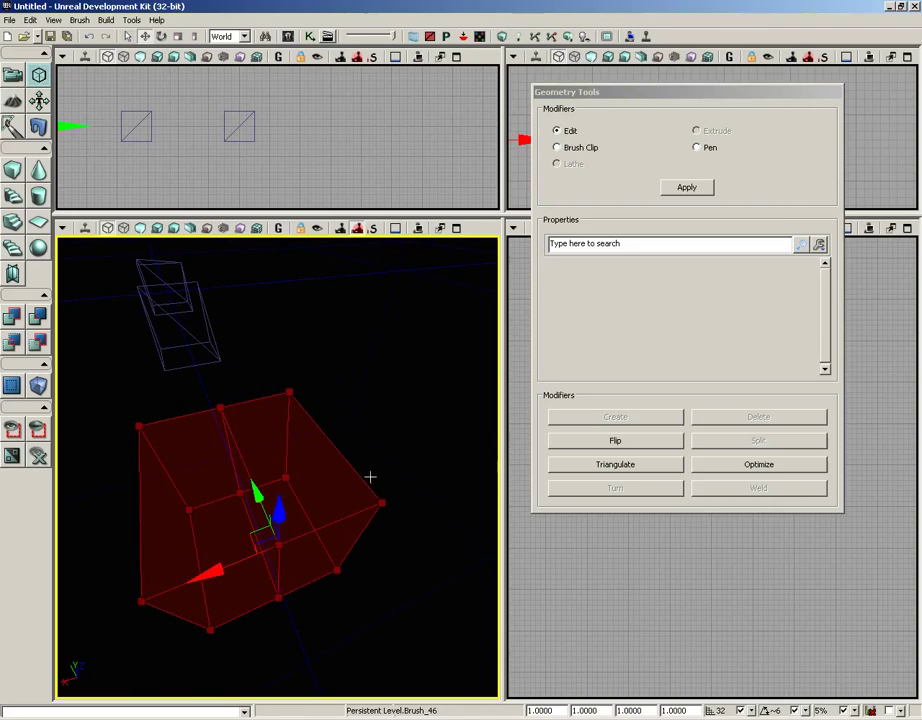
left_click(243, 460)
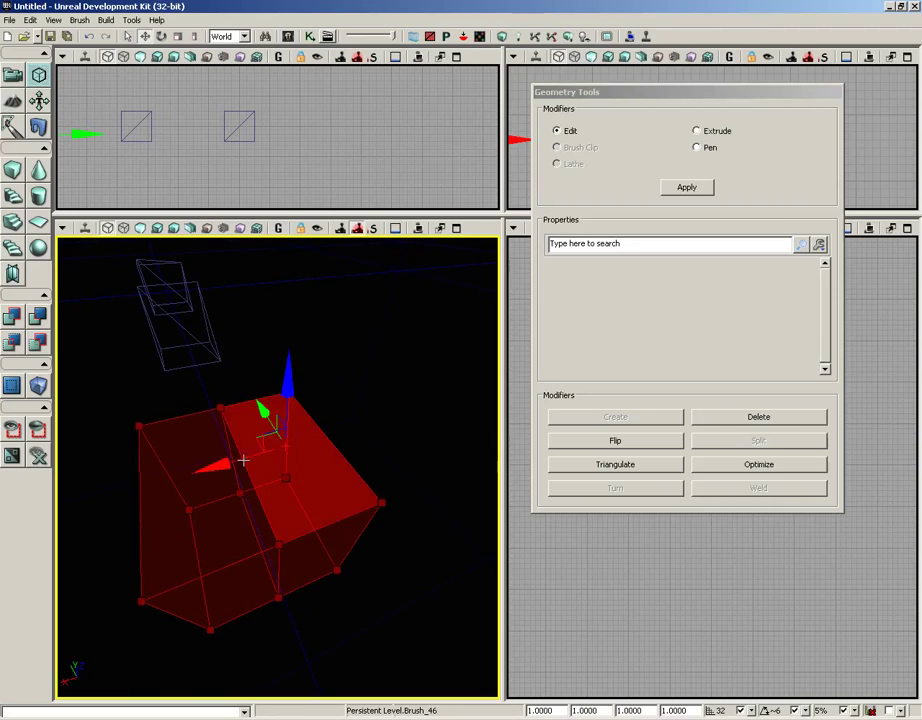
left_click(243, 460)
left_click_drag(381, 447, 338, 391)
right_click_drag(338, 391, 337, 403)
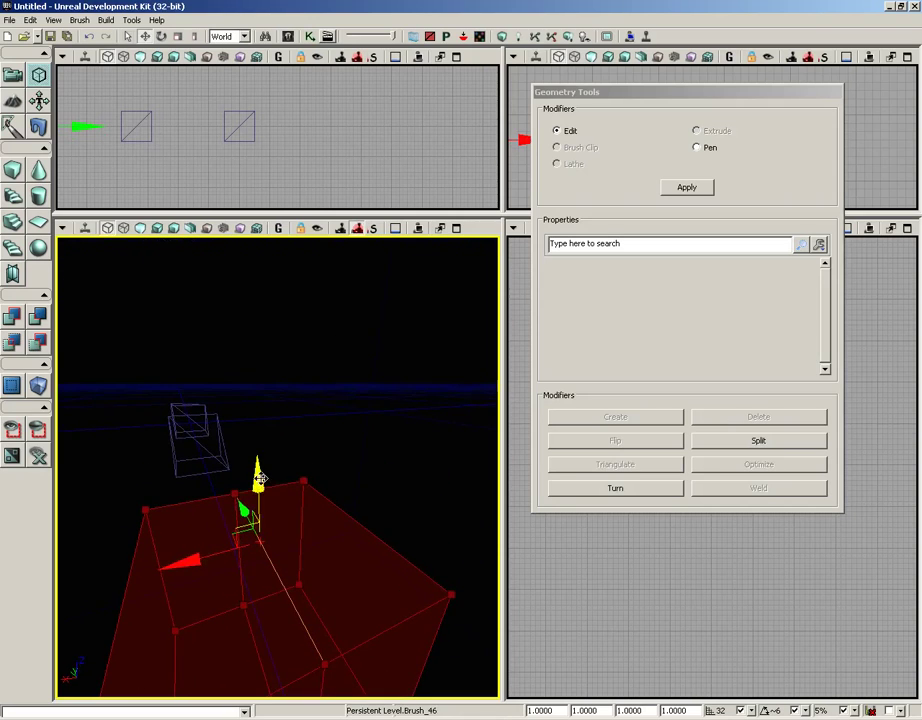
left_click_drag(261, 477, 261, 395)
mouse_move(440, 474)
left_mouse_down()
mouse_move(457, 490)
mouse_move(408, 535)
mouse_move(449, 535)
mouse_move(412, 558)
mouse_move(259, 552)
mouse_move(297, 547)
left_mouse_up()
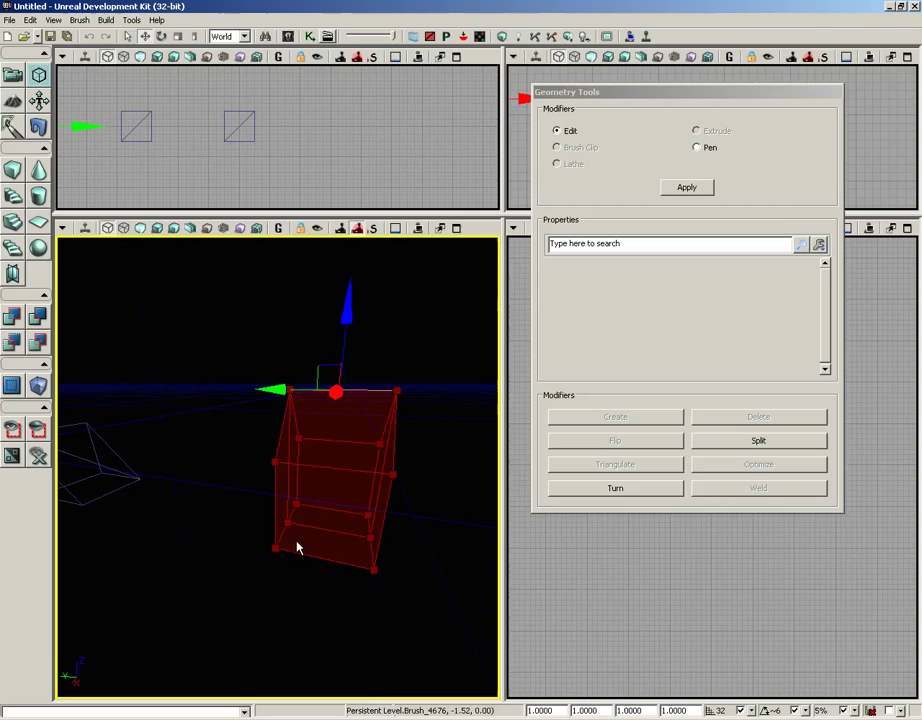
Step: Split the raised ridge edge at its middle and close the accidentally opened properties window
left_click(372, 390)
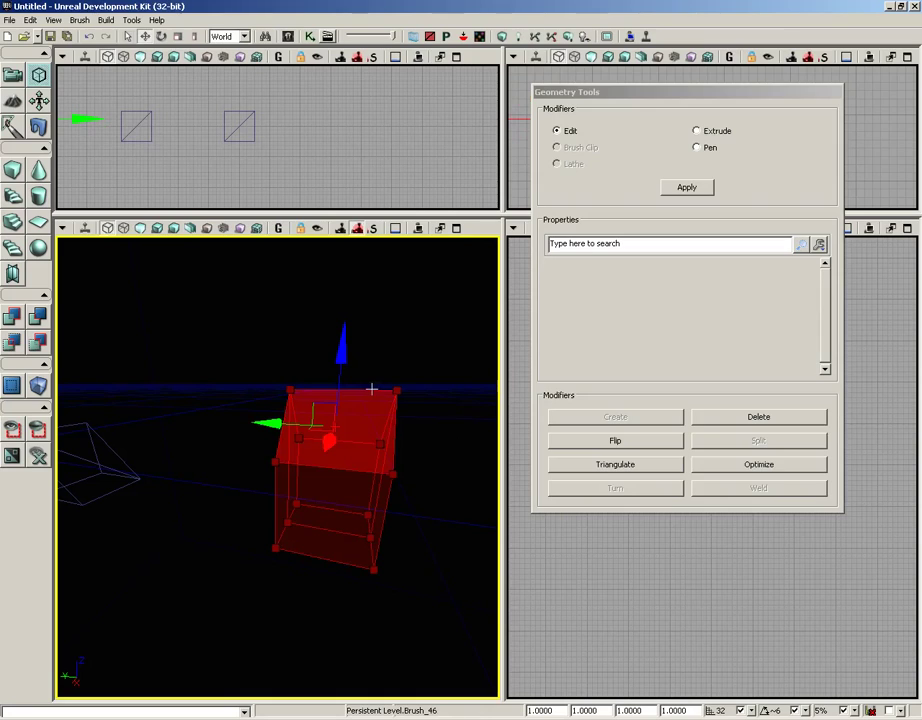
double_click(372, 389)
left_click_drag(372, 389, 391, 211)
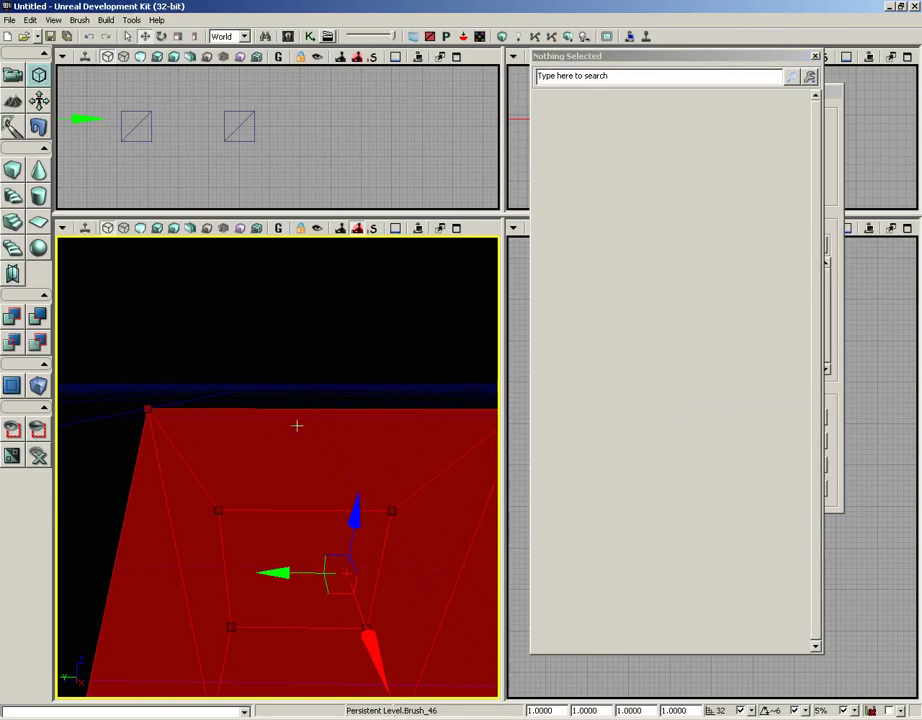
left_click(293, 408)
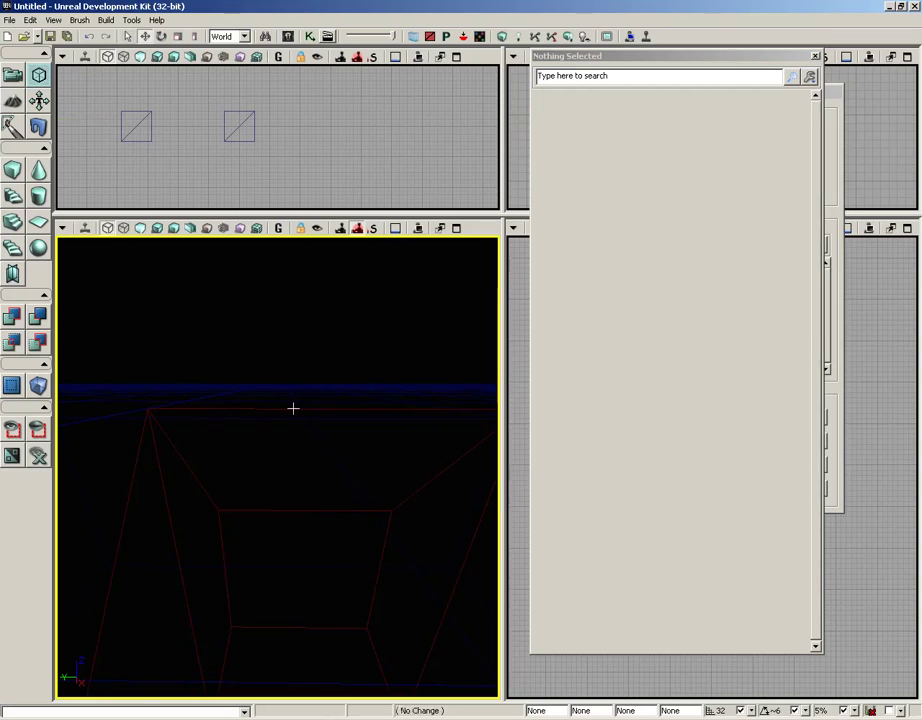
left_click(293, 408)
left_click(293, 408)
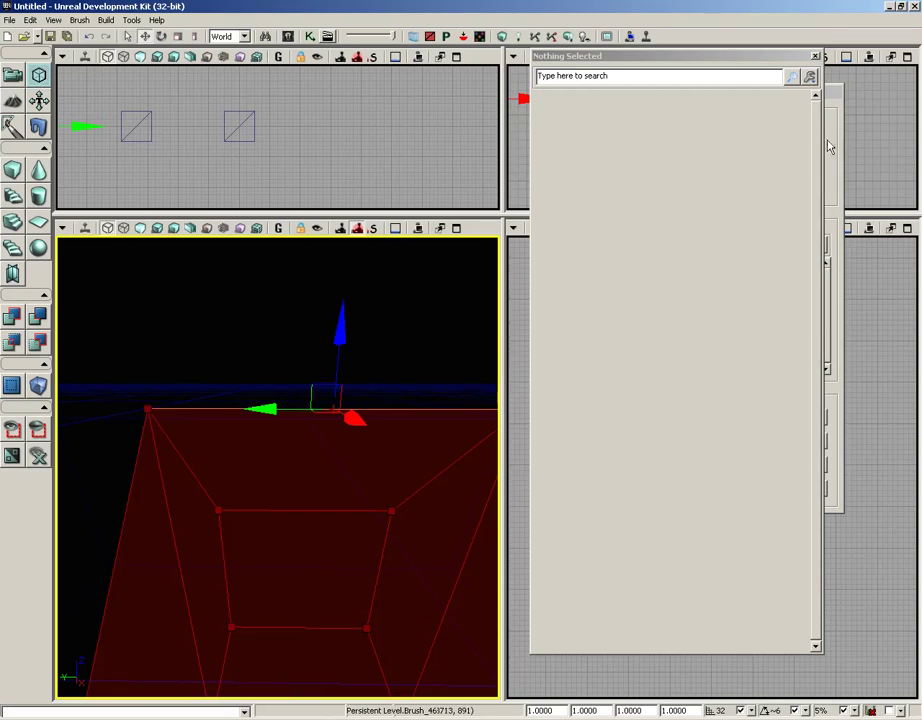
left_click(815, 56)
left_click(757, 441)
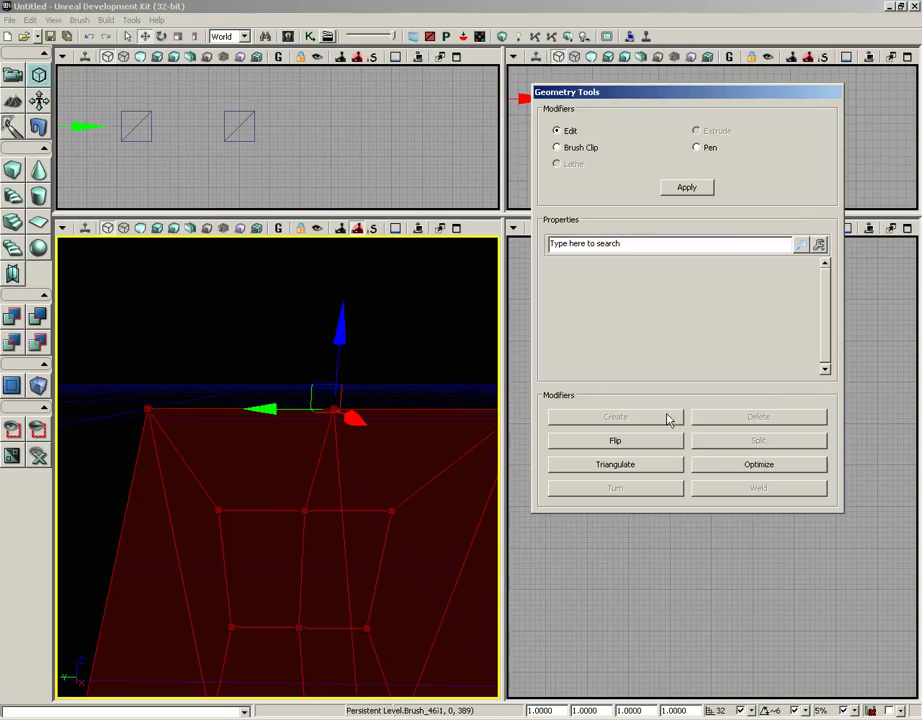
Step: Raise the ridge's new middle vertex along the Z axis into a pointed peak and inspect the builder brush from another side
scroll(412, 379, "down", 6)
left_click(305, 399)
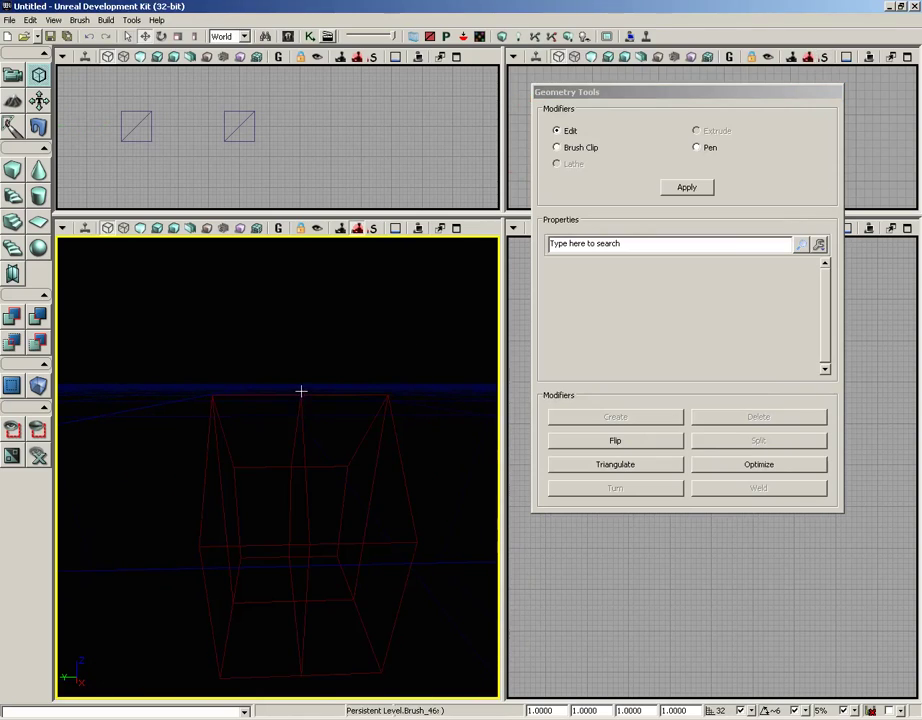
left_click(300, 391)
left_click(300, 391)
left_click_drag(308, 332, 307, 244)
left_click(243, 410)
mouse_move(243, 410)
left_mouse_down()
mouse_move(354, 436)
mouse_move(148, 420)
mouse_move(136, 360)
mouse_move(177, 313)
mouse_move(84, 310)
mouse_move(78, 403)
left_mouse_up()
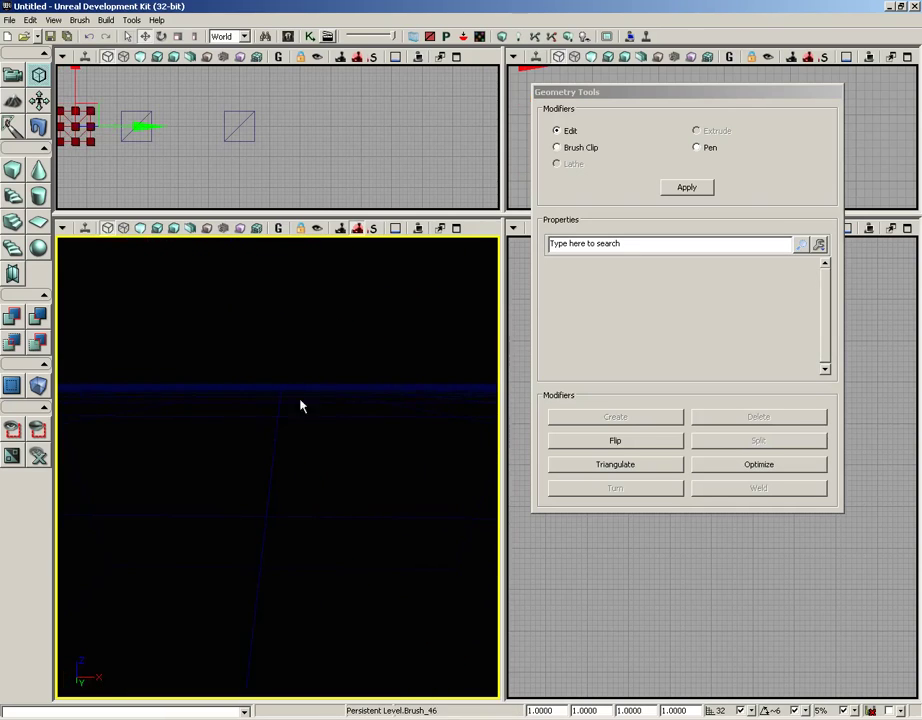
right_click_drag(300, 405, 58, 445)
mouse_move(58, 445)
left_mouse_down()
mouse_move(304, 482)
mouse_move(253, 609)
mouse_move(310, 450)
left_mouse_up()
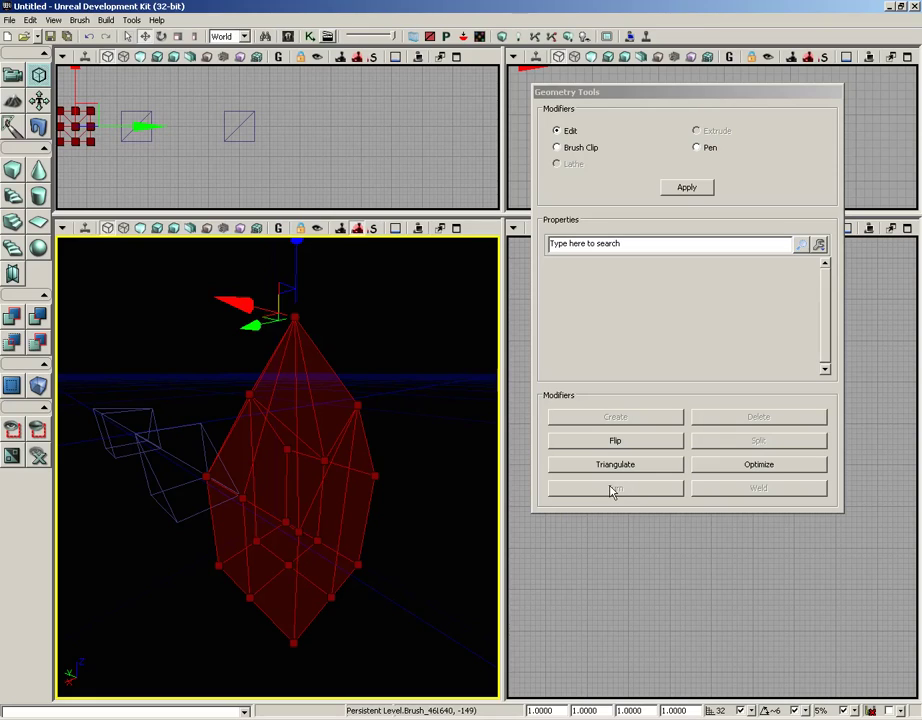
Step: Turn the diagonal edge across the blue wedge brush's large face, then inspect the reshaped brush from another side
mouse_move(411, 504)
left_mouse_down()
mouse_move(414, 475)
mouse_move(153, 483)
mouse_move(107, 447)
mouse_move(103, 305)
mouse_move(226, 286)
mouse_move(203, 364)
mouse_move(360, 514)
left_mouse_up()
left_click(323, 506)
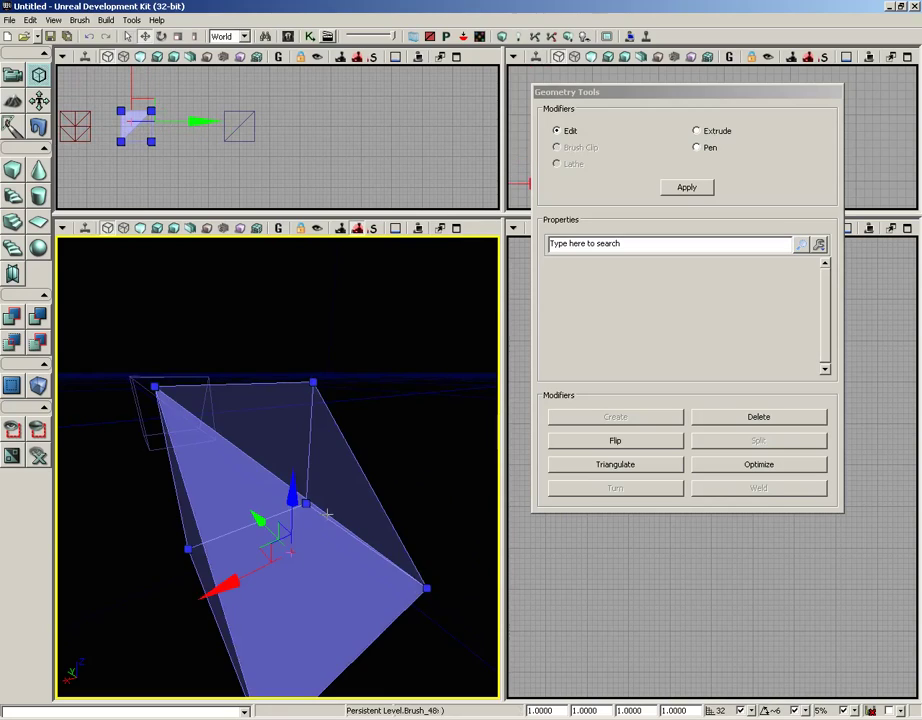
left_click(327, 513)
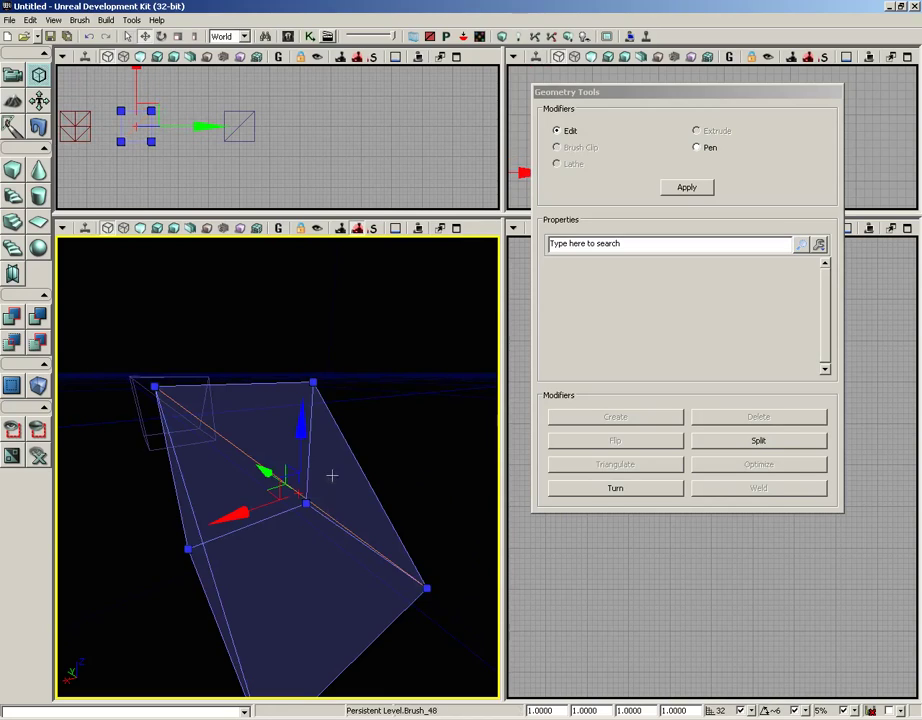
mouse_move(407, 381)
right_mouse_down()
mouse_move(373, 405)
mouse_move(433, 374)
right_mouse_up()
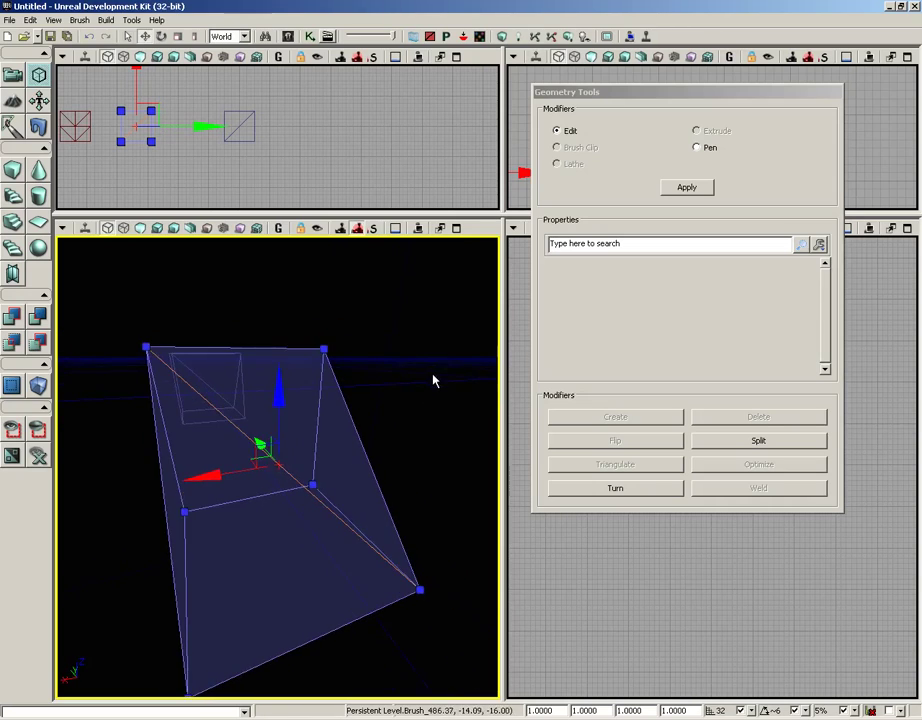
left_click(615, 488)
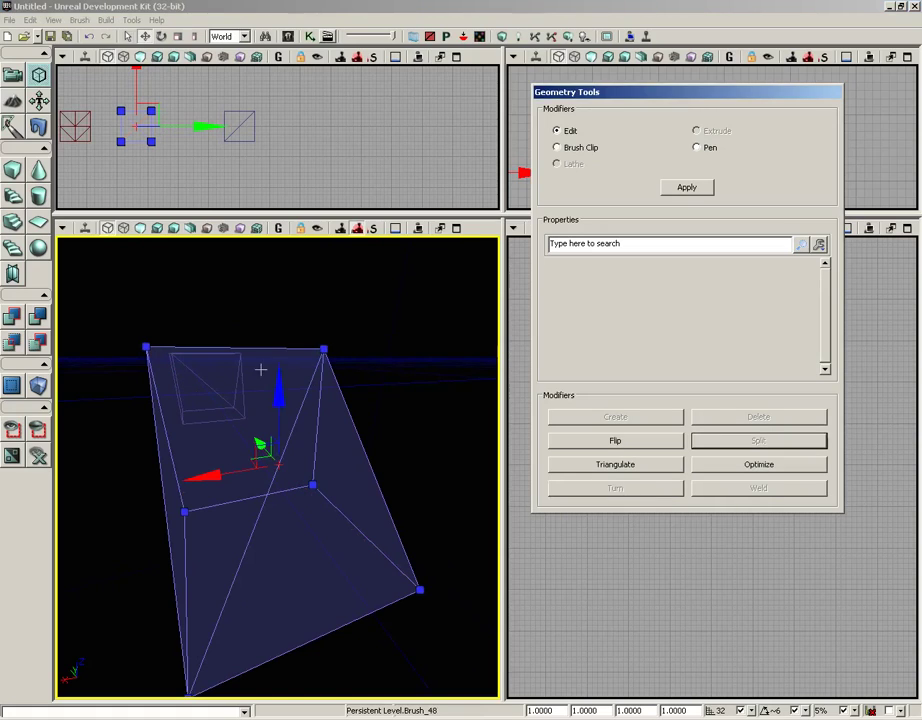
mouse_move(416, 366)
right_mouse_down()
mouse_move(426, 356)
mouse_move(416, 322)
mouse_move(350, 240)
mouse_move(294, 242)
mouse_move(58, 446)
mouse_move(415, 346)
right_mouse_up()
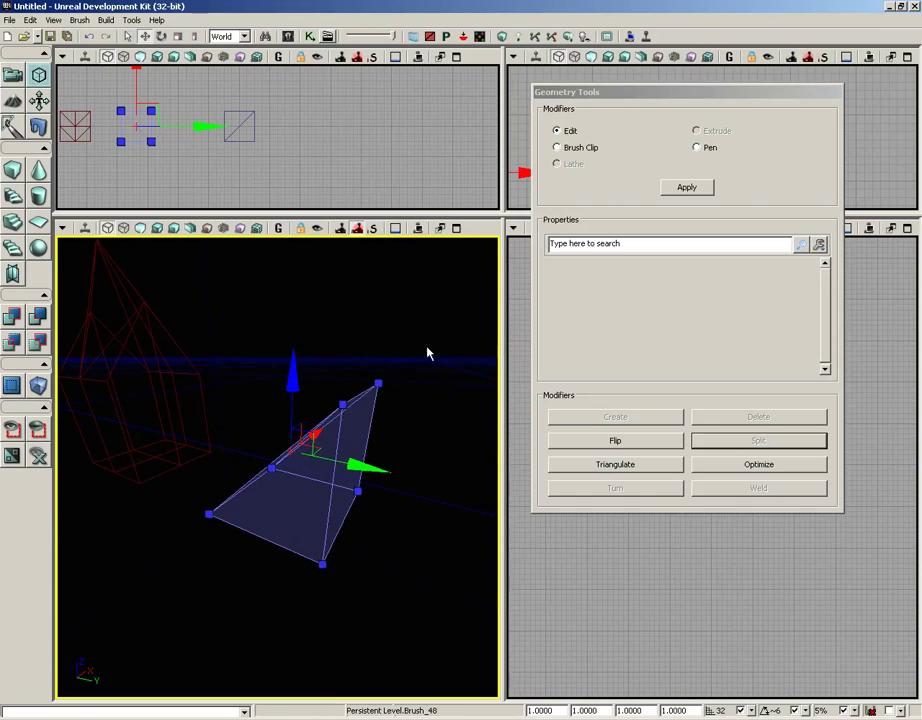
Step: Rebuild the red builder brush as a plain cube and move it along the Y axis, clear of the wedge brush
left_click(13, 172)
mouse_move(152, 478)
left_mouse_down()
mouse_move(237, 556)
mouse_move(95, 566)
left_mouse_up()
left_click(266, 386)
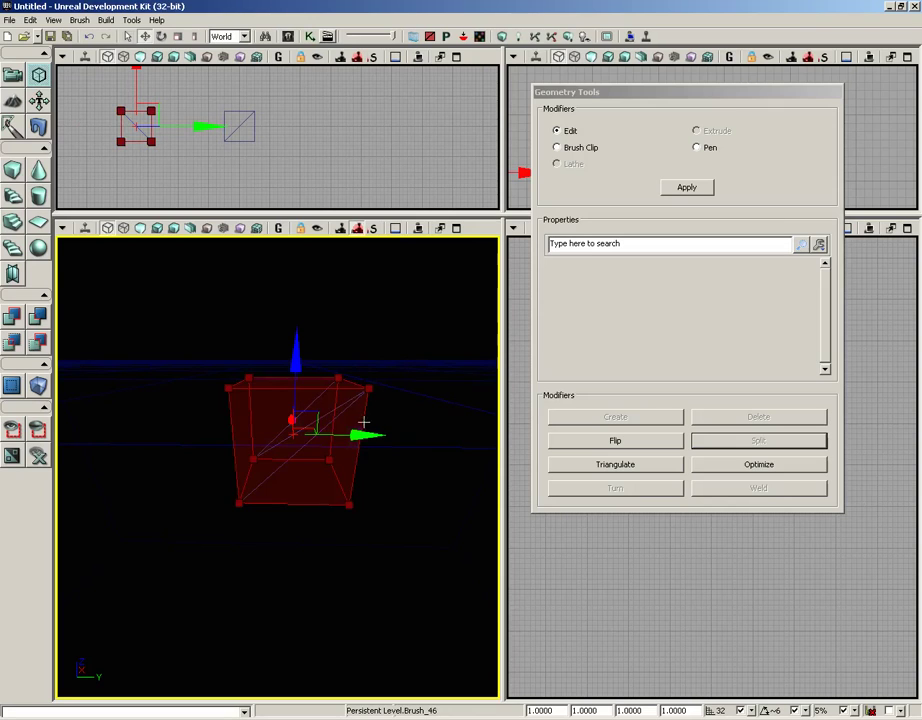
left_click_drag(362, 433, 62, 414)
mouse_move(432, 477)
left_mouse_down()
mouse_move(200, 453)
mouse_move(86, 241)
mouse_move(58, 313)
mouse_move(57, 345)
mouse_move(74, 343)
mouse_move(268, 543)
left_mouse_up()
Step: Raise one top corner vertex of the red builder cube along the Z axis into a slanted peak
left_click(172, 398)
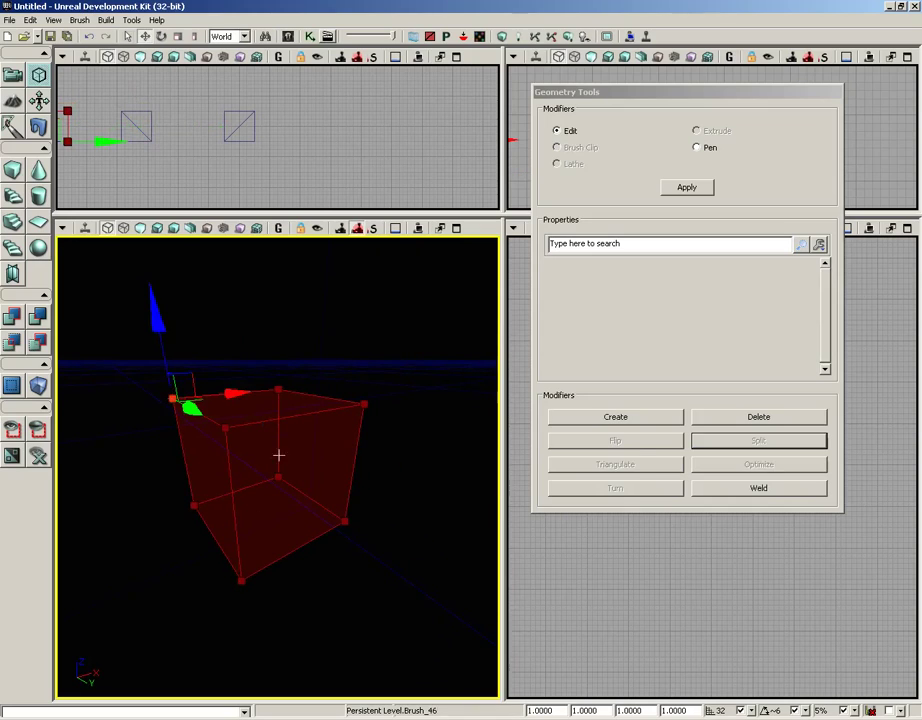
left_click_drag(412, 508, 415, 440)
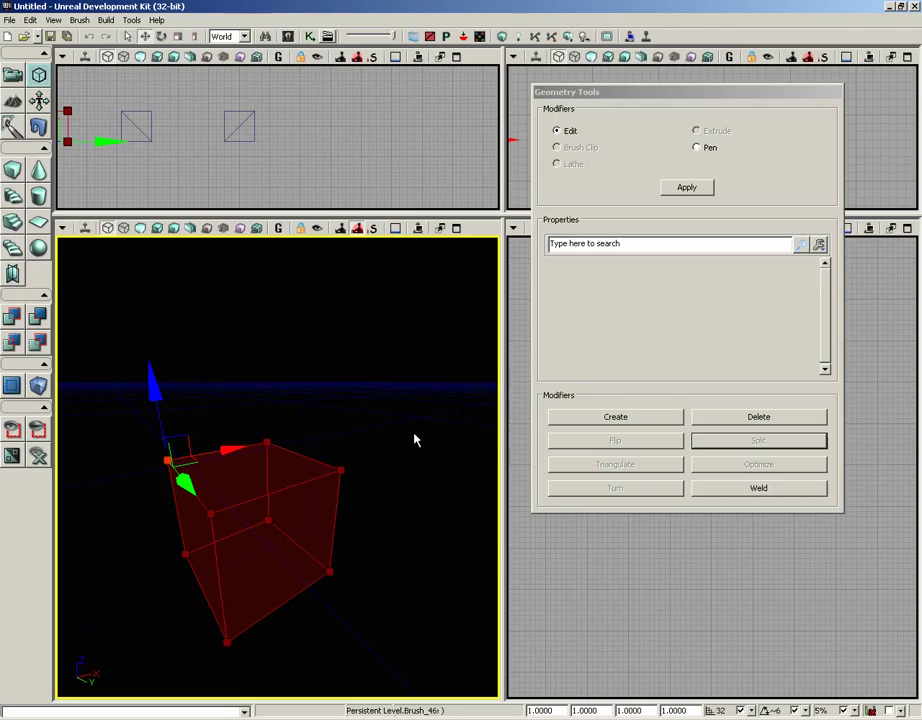
left_click_drag(152, 386, 154, 317)
left_click(162, 415)
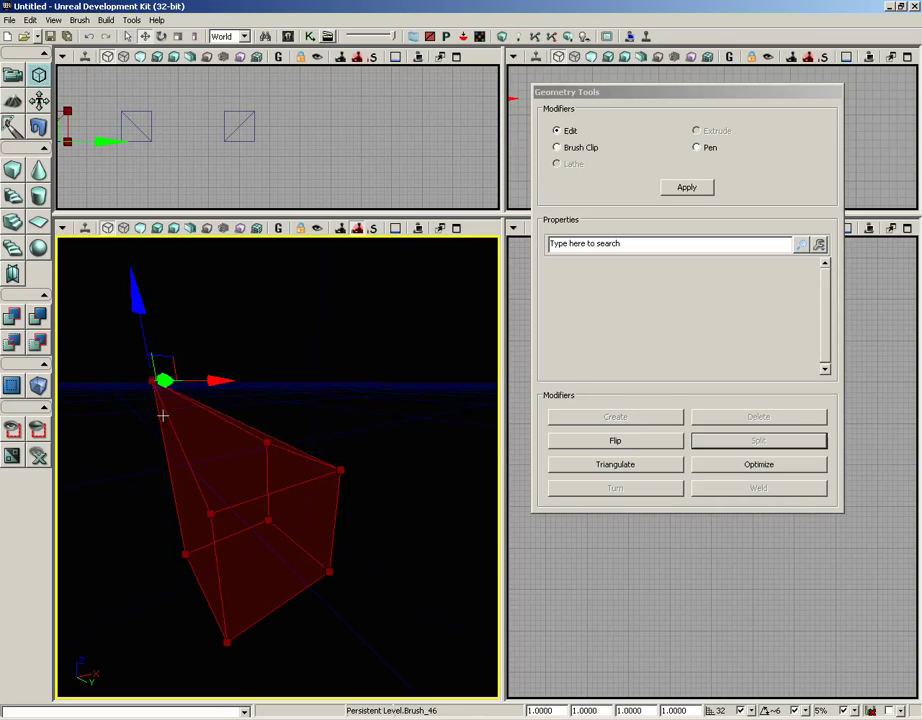
mouse_move(334, 416)
left_mouse_down()
mouse_move(340, 387)
mouse_move(457, 385)
mouse_move(387, 313)
mouse_move(305, 401)
left_mouse_up()
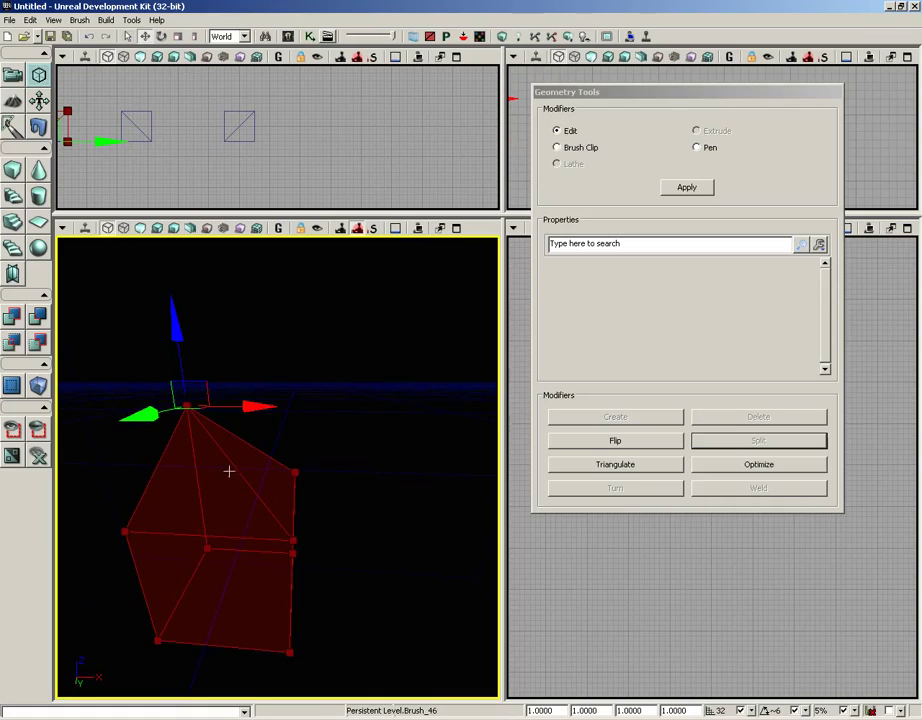
Step: Turn the diagonal edge running from the raised corner across the builder brush's top and inspect its new direction
mouse_move(367, 481)
left_mouse_down()
mouse_move(387, 414)
mouse_move(323, 428)
mouse_move(353, 418)
mouse_move(372, 471)
left_mouse_up()
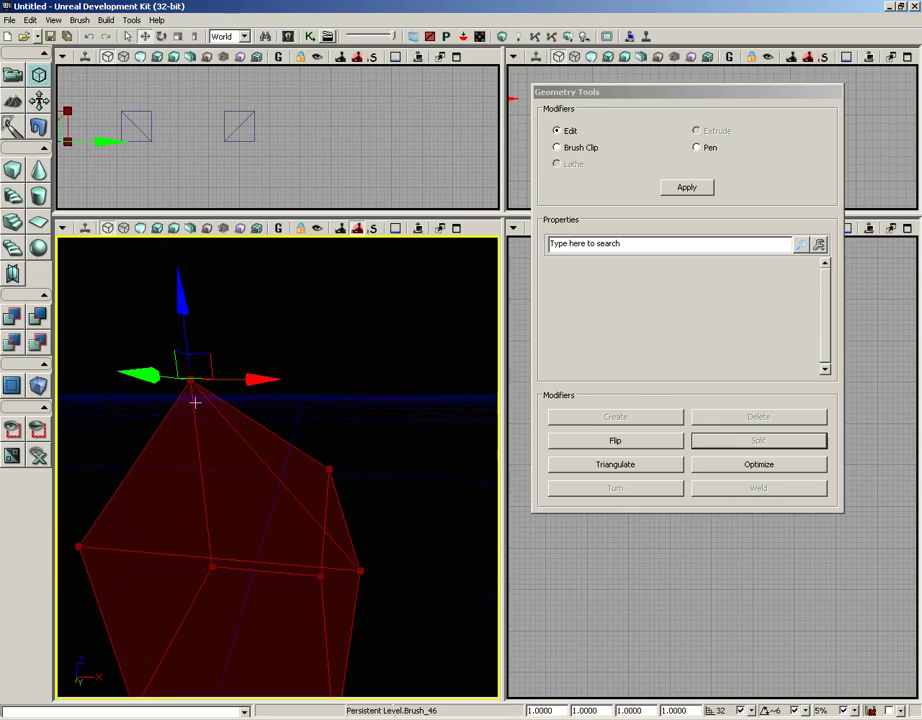
mouse_move(390, 402)
left_mouse_down()
mouse_move(332, 470)
mouse_move(337, 454)
left_mouse_up()
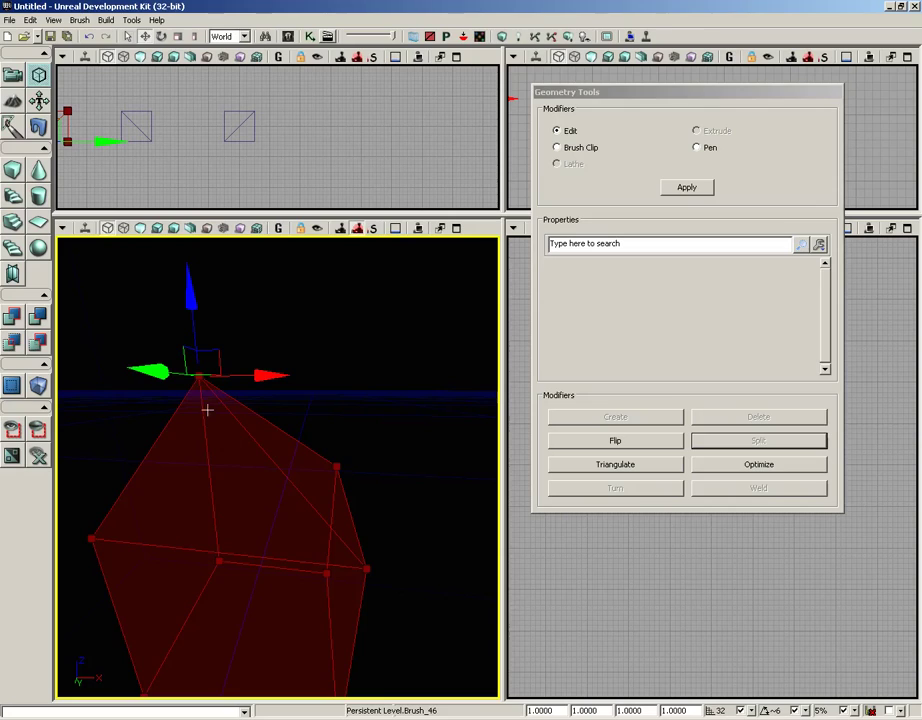
left_click(286, 475)
left_click(286, 475)
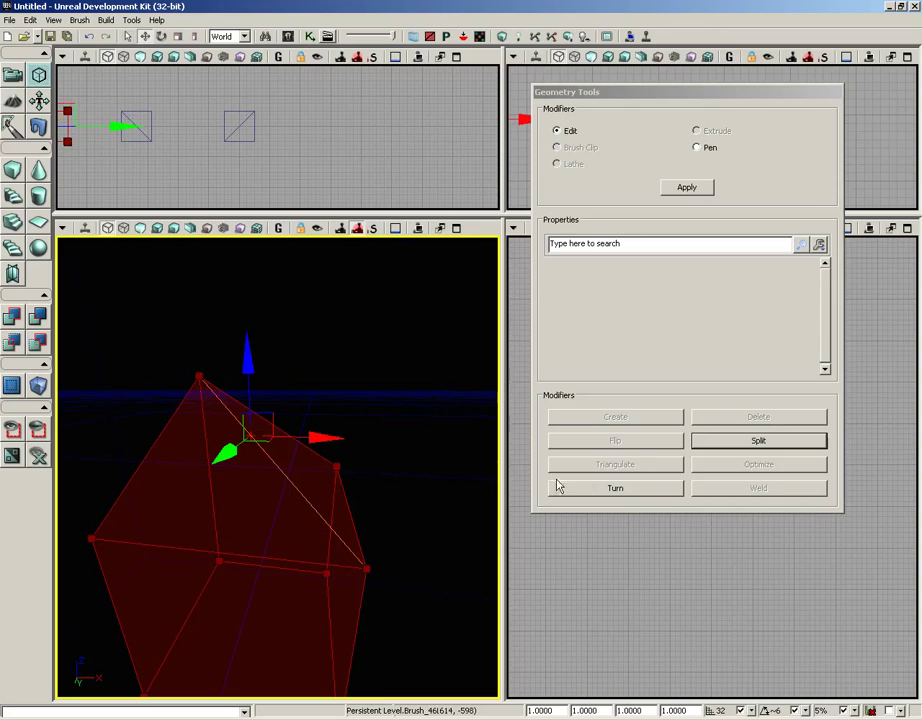
left_click(612, 488)
mouse_move(488, 372)
left_mouse_down()
mouse_move(380, 395)
mouse_move(309, 395)
mouse_move(387, 366)
mouse_move(403, 381)
mouse_move(422, 346)
mouse_move(378, 317)
mouse_move(401, 255)
mouse_move(438, 378)
left_mouse_up()
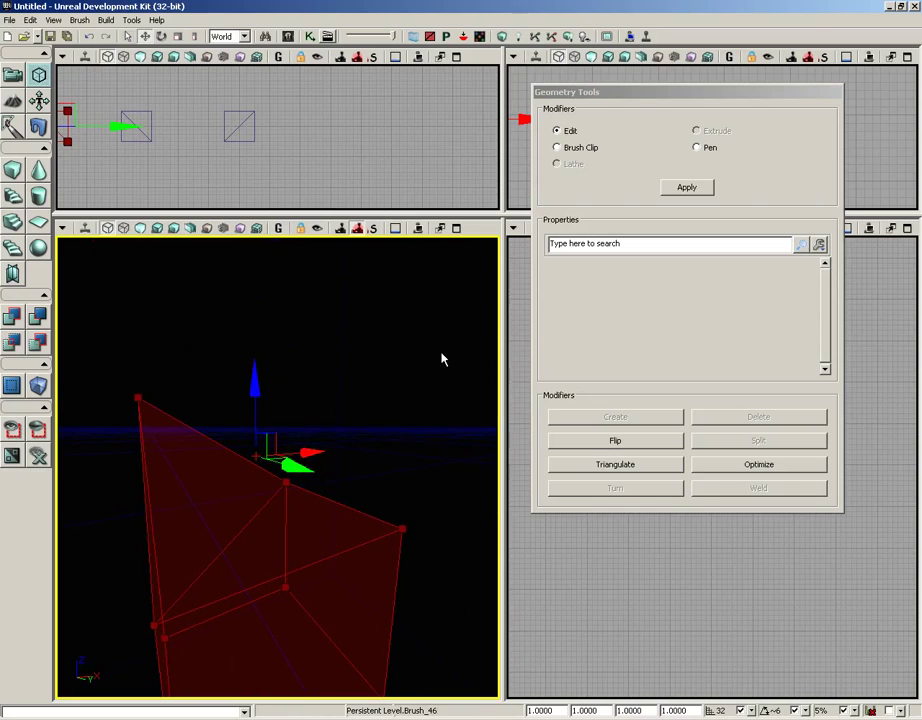